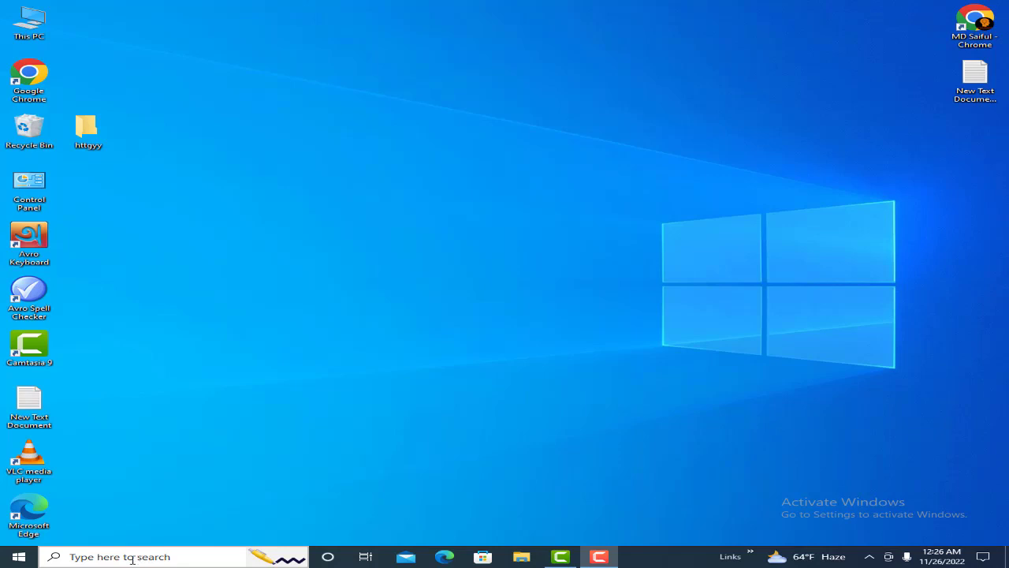
Open the Windows Temp folder by running the command temp from the Run dialog.
click(90, 556)
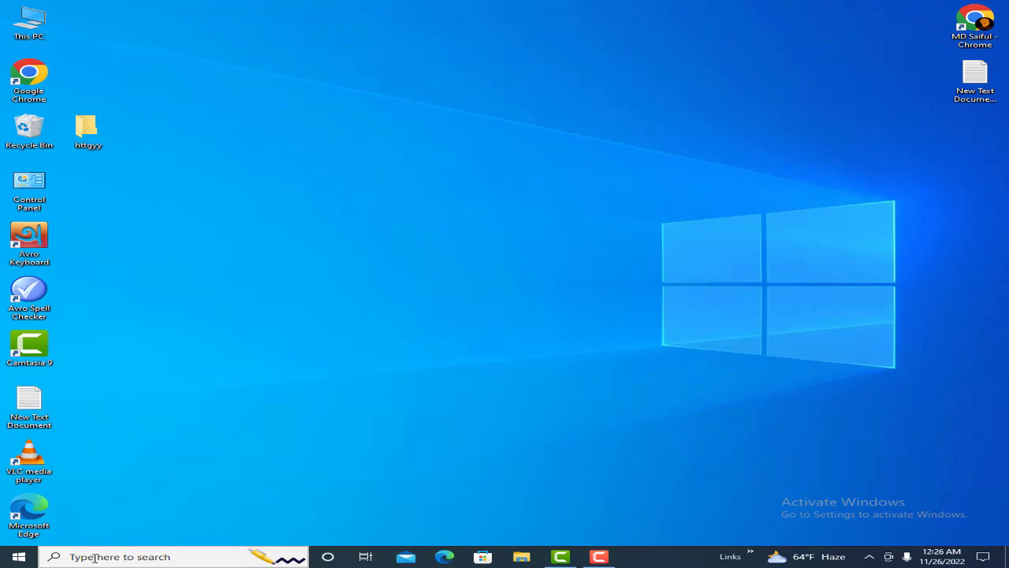
text(run)
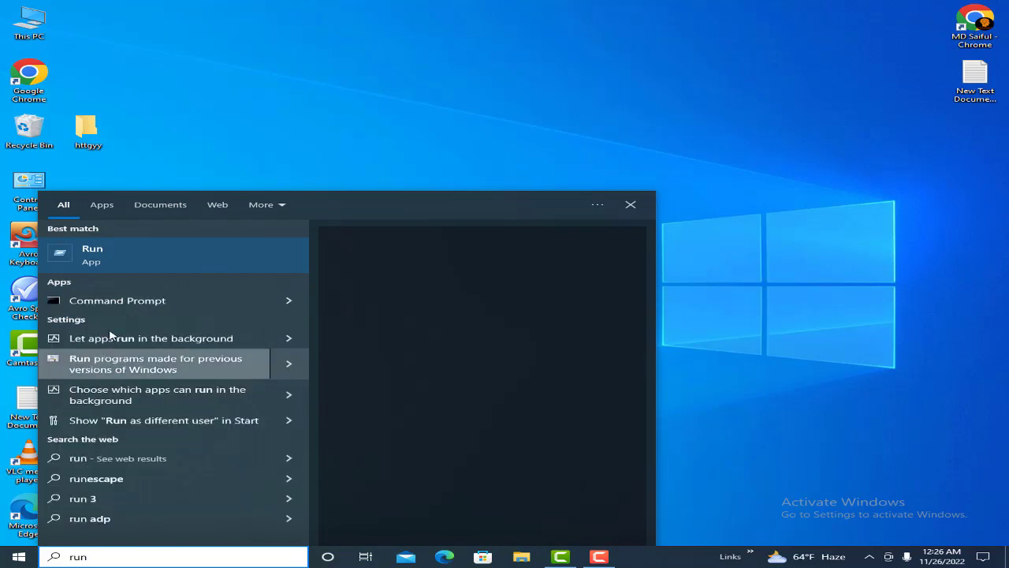
click(164, 259)
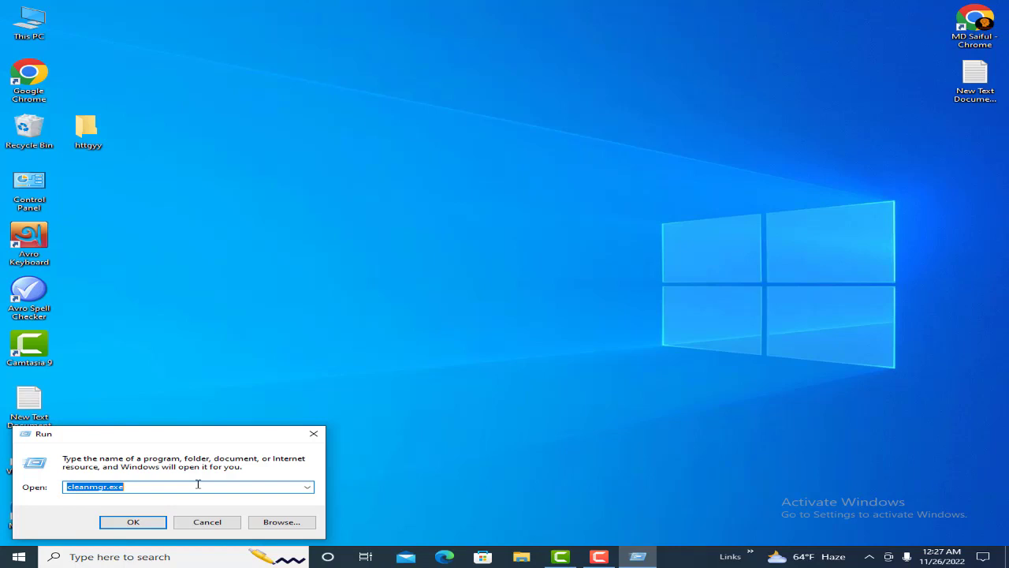
text(tem)
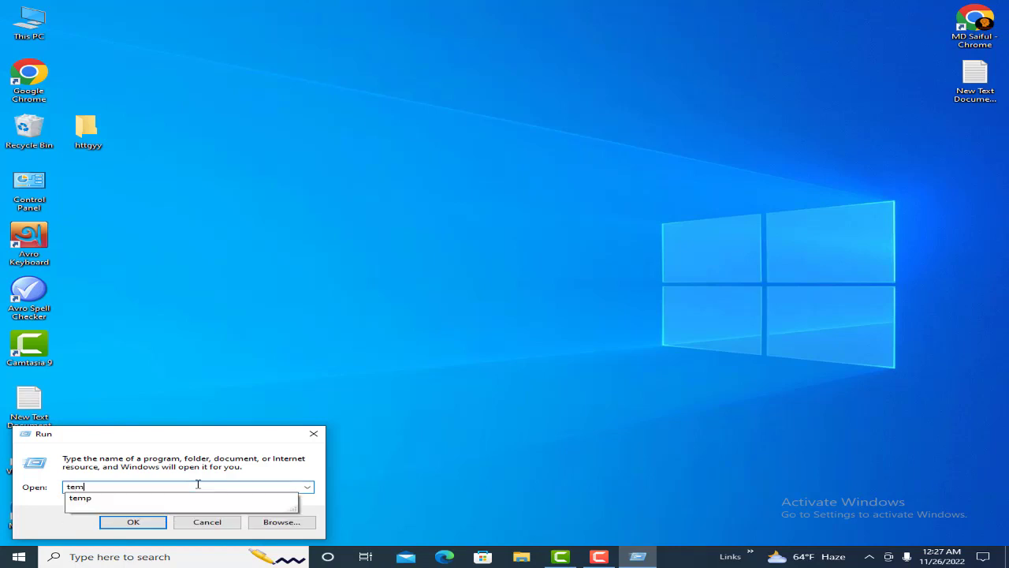
text(p)
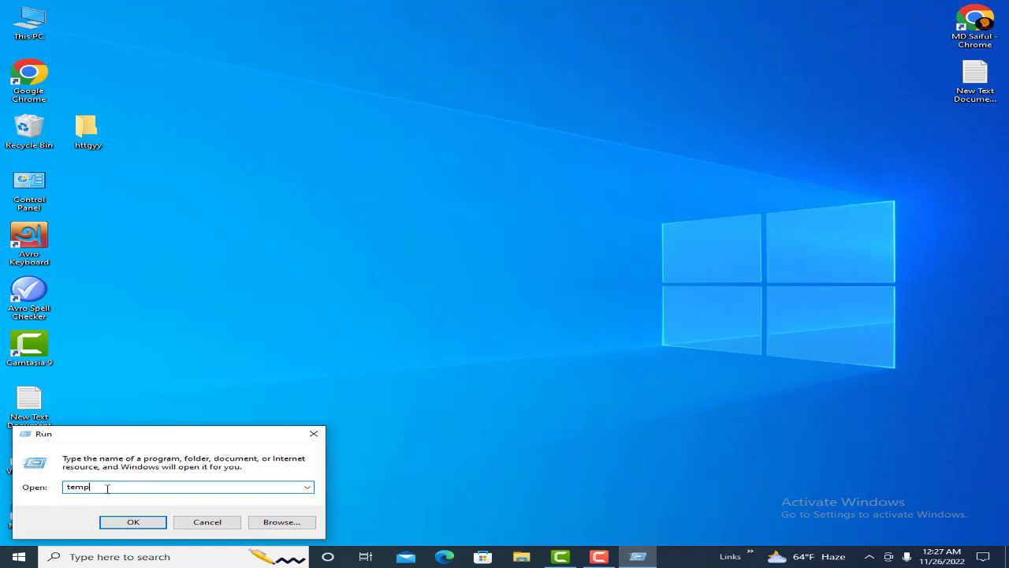
click(136, 522)
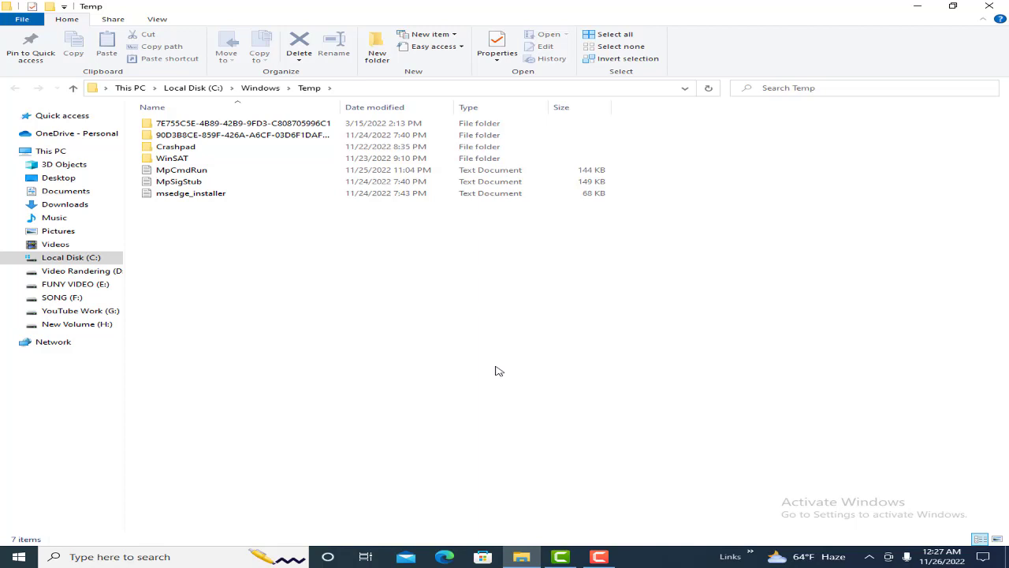
Move all items in the Windows Temp folder to the Recycle Bin.
key(ctrl+a)
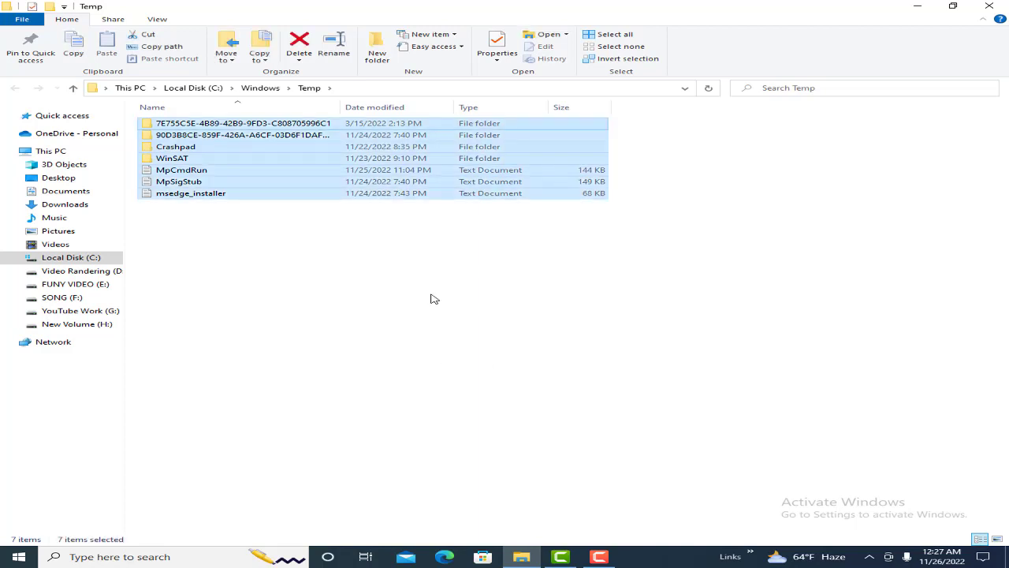
right_click(430, 183)
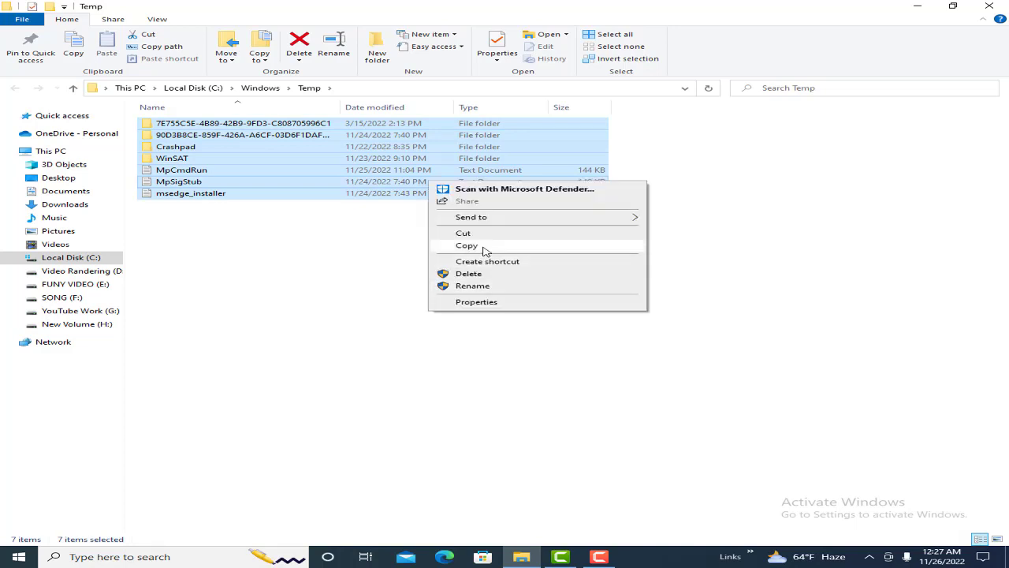
click(473, 273)
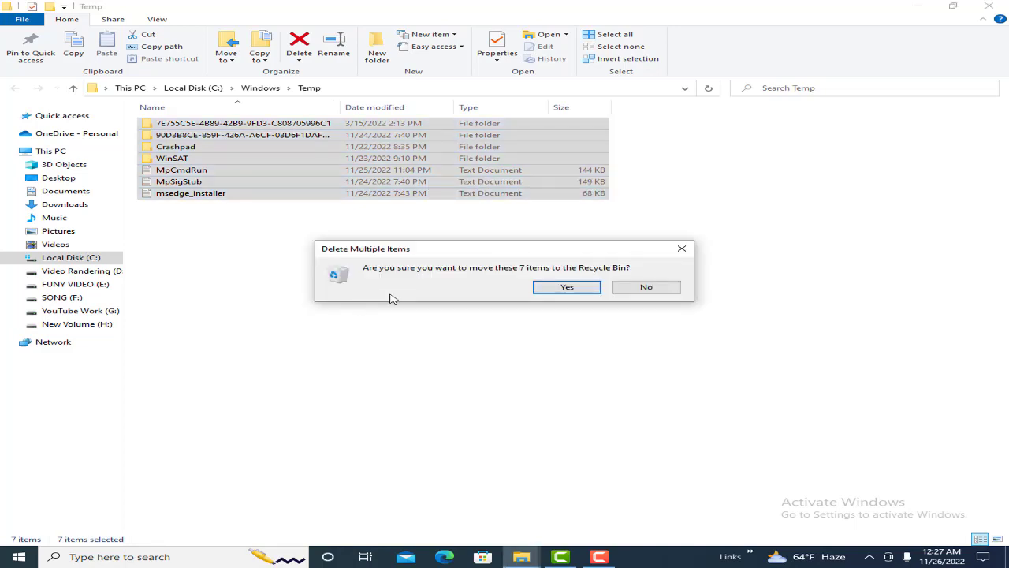
click(575, 289)
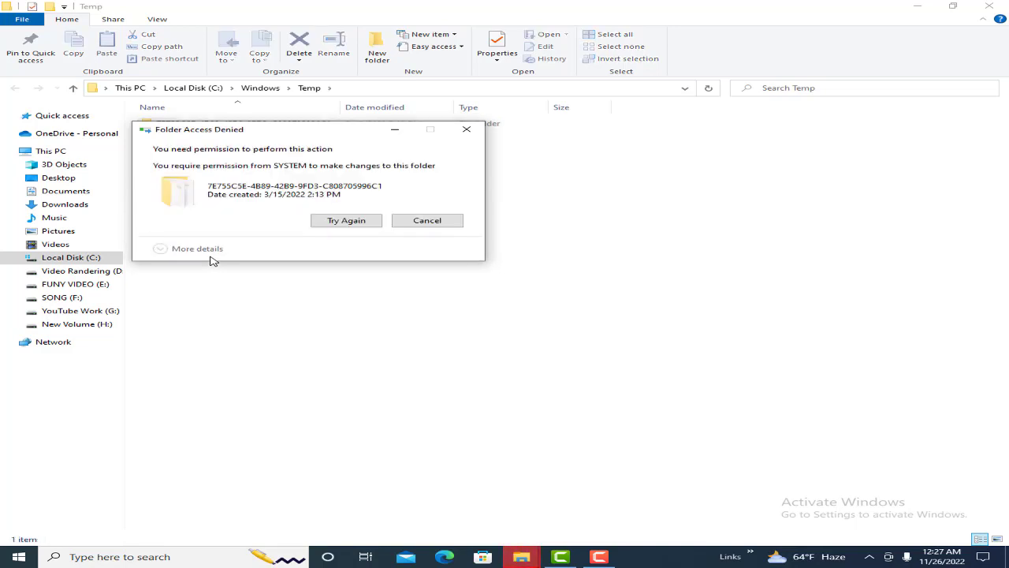
Retry deleting the access-denied folder once, cancel the remaining deletion and close the Windows Temp folder.
click(332, 221)
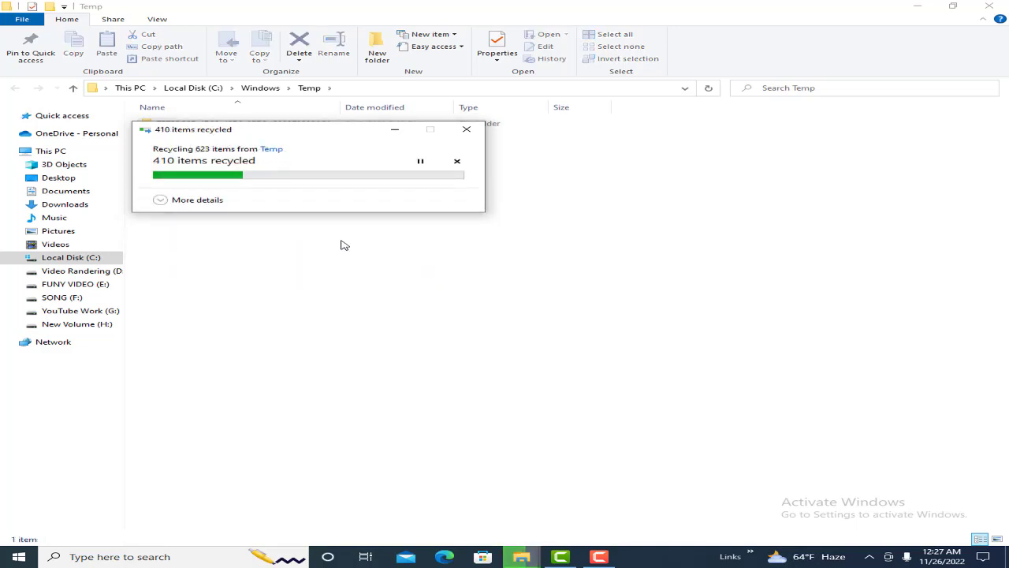
click(467, 129)
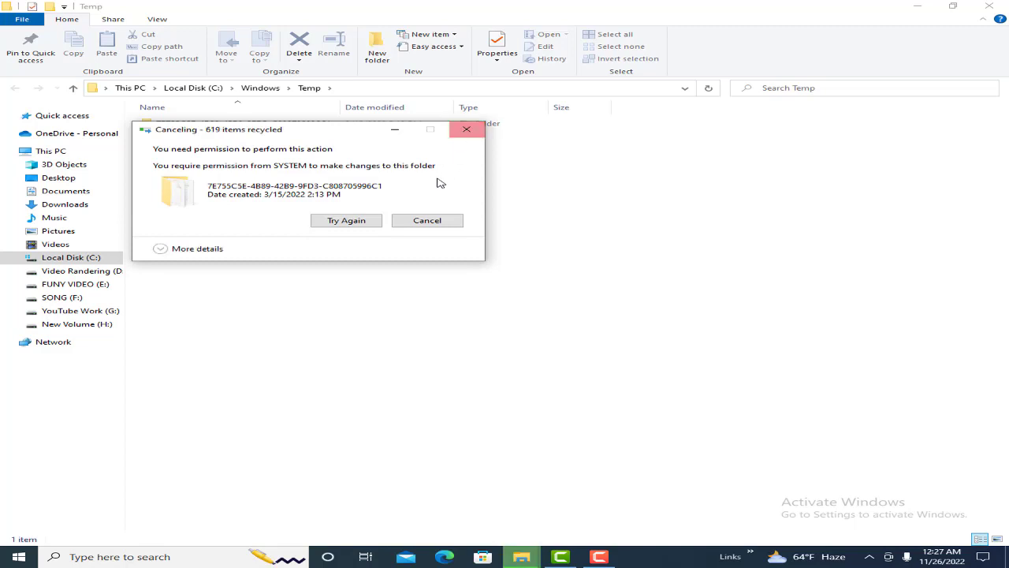
click(467, 129)
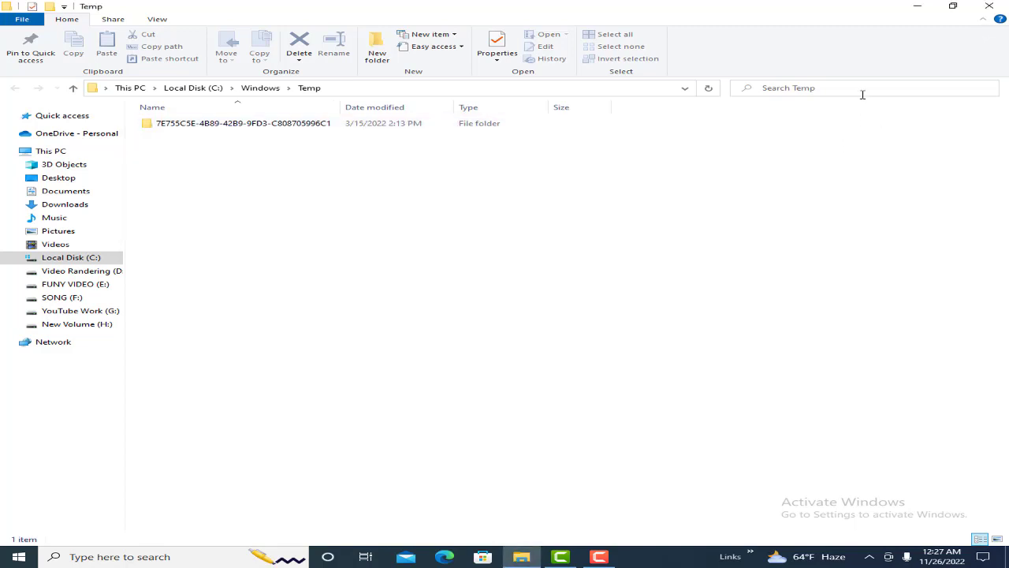
click(990, 6)
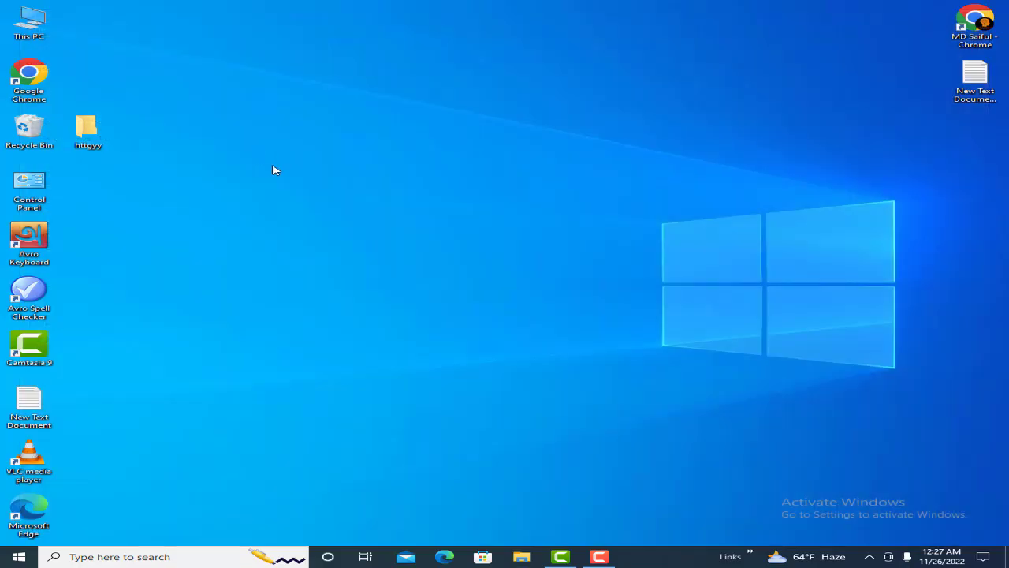
Open the user's local Temp folder by running %temp% from the Run dialog.
key(super+r)
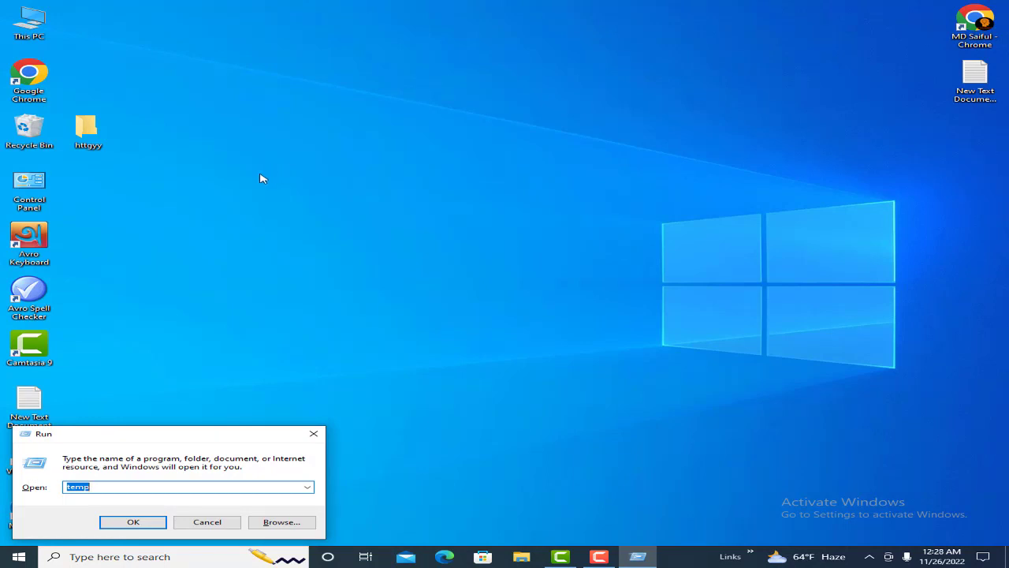
text(%)
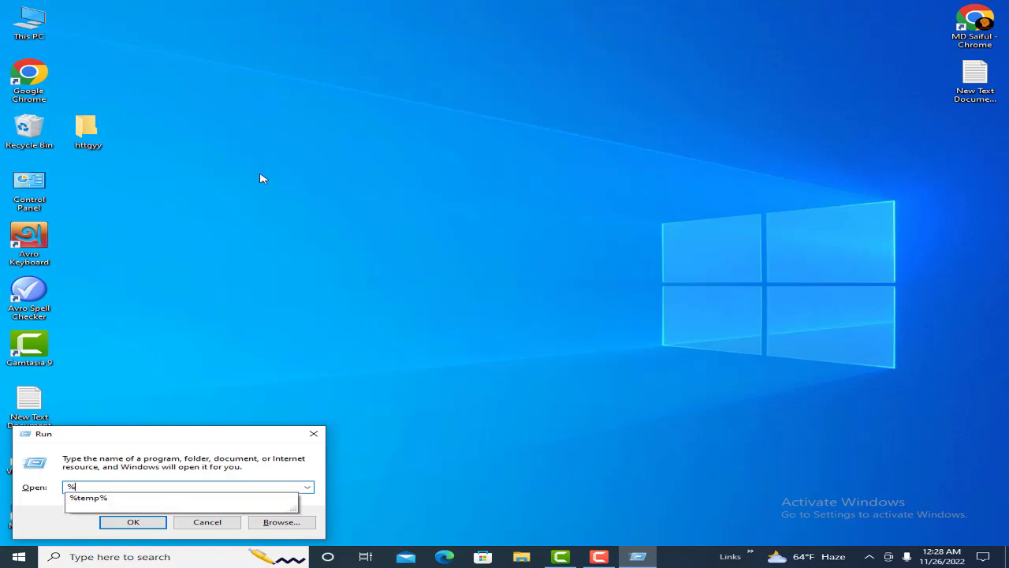
text(temp%)
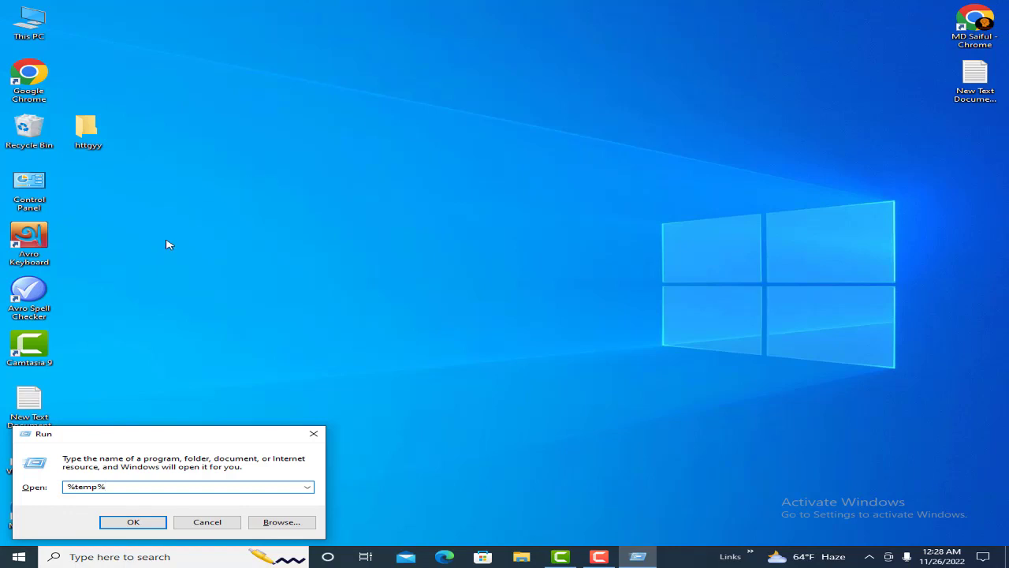
click(134, 521)
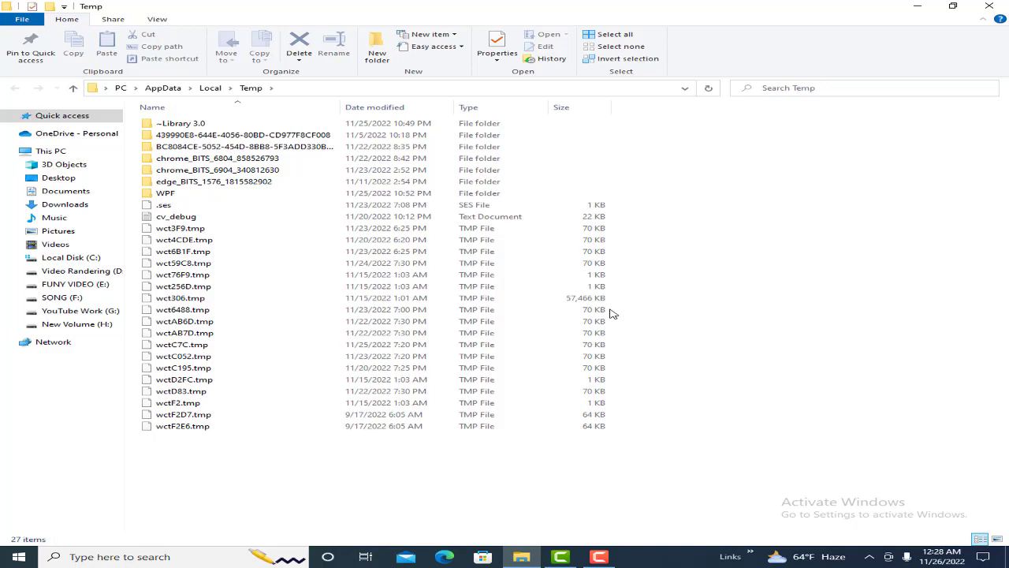
key(ctrl+a)
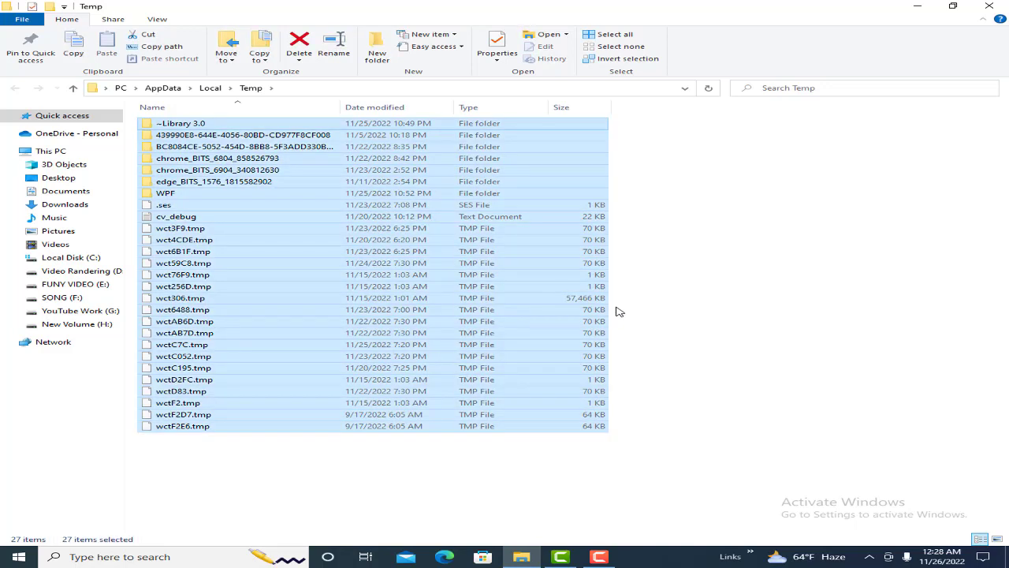
right_click(616, 307)
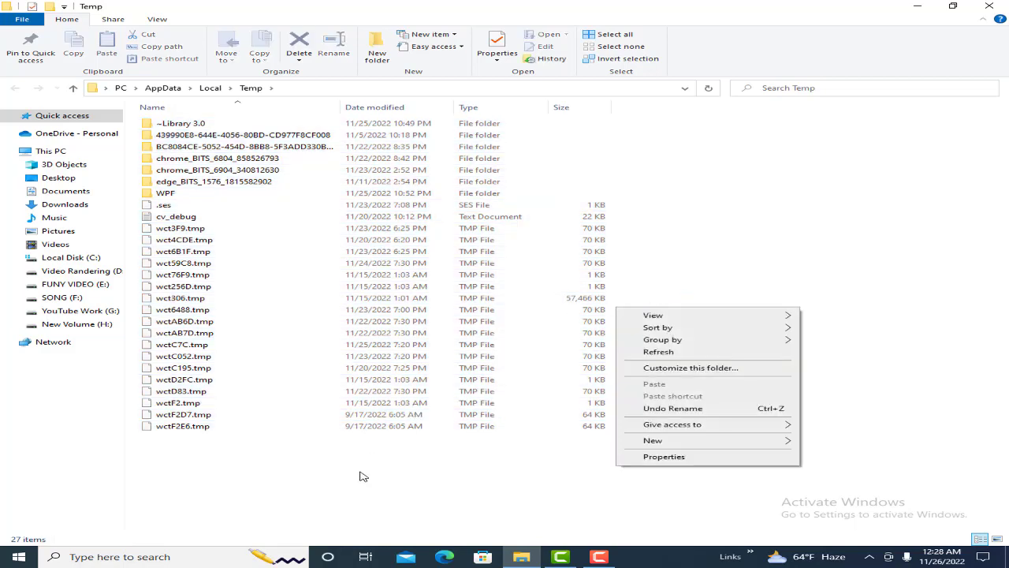
drag(363, 465, 352, 430)
mouse_move(250, 122)
mouse_down()
mouse_move(229, 126)
mouse_move(251, 126)
mouse_up()
right_click(250, 126)
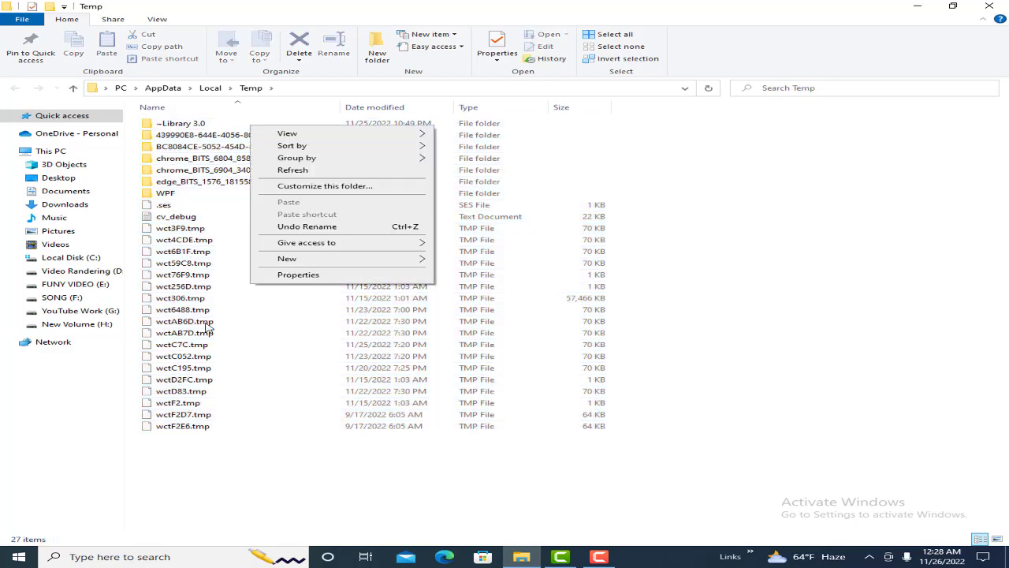
click(256, 444)
Move all items in the user's local Temp folder to the Recycle Bin.
key(ctrl+a)
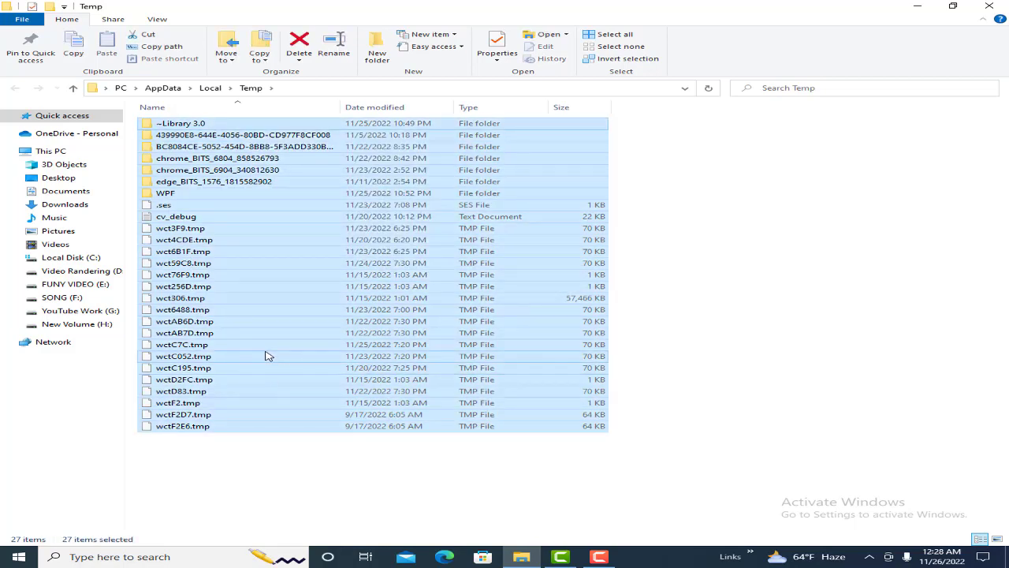
right_click(266, 351)
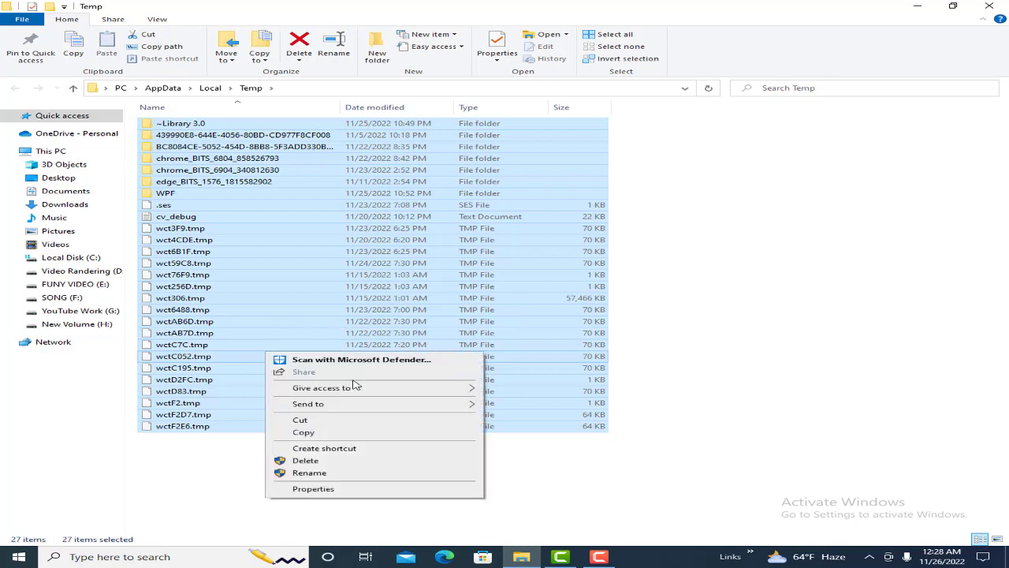
click(308, 460)
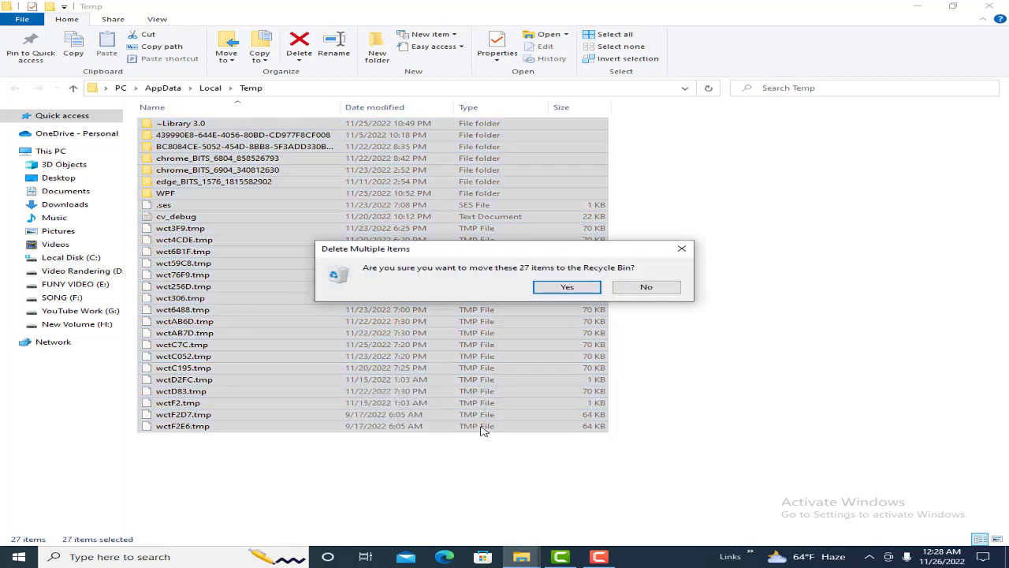
click(579, 289)
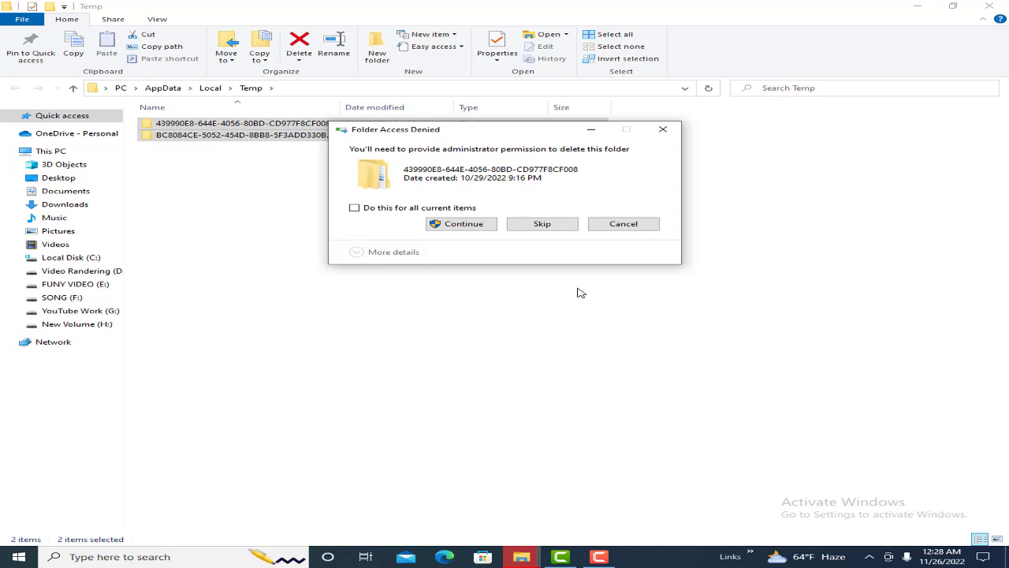
Allow deletion of the first protected folder as administrator, cancel deleting the other one and close the Temp folder.
click(470, 226)
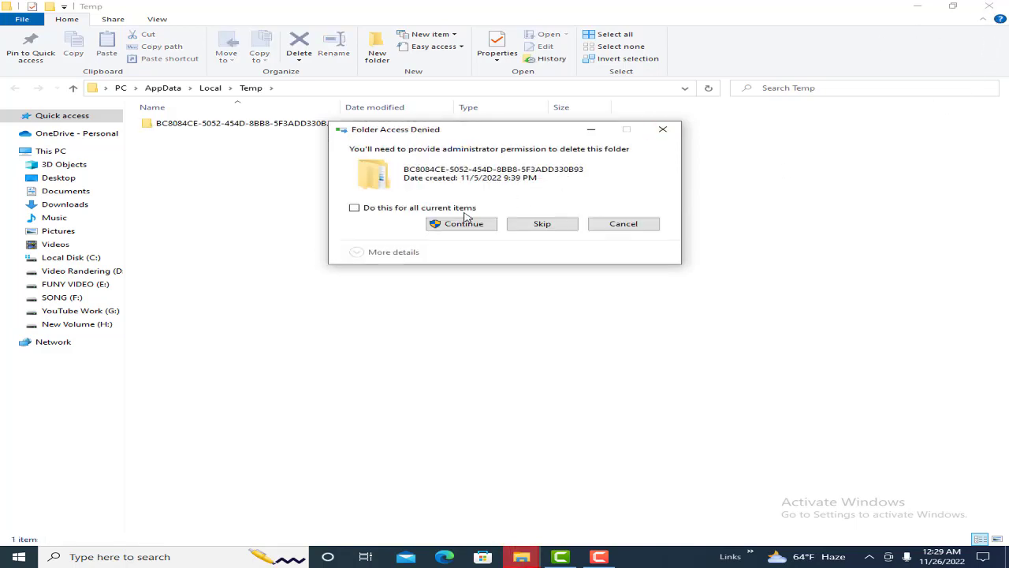
click(669, 132)
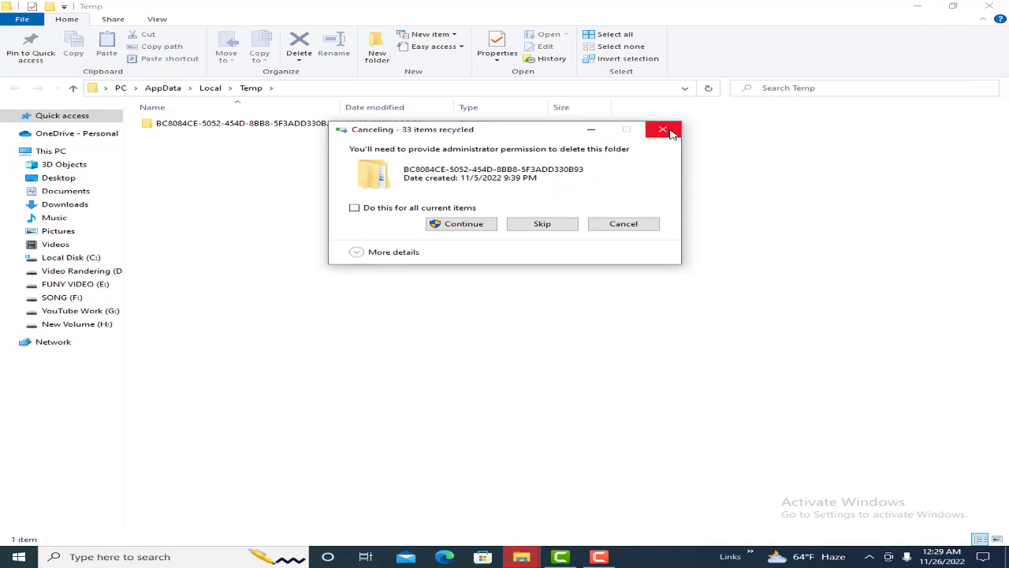
click(989, 6)
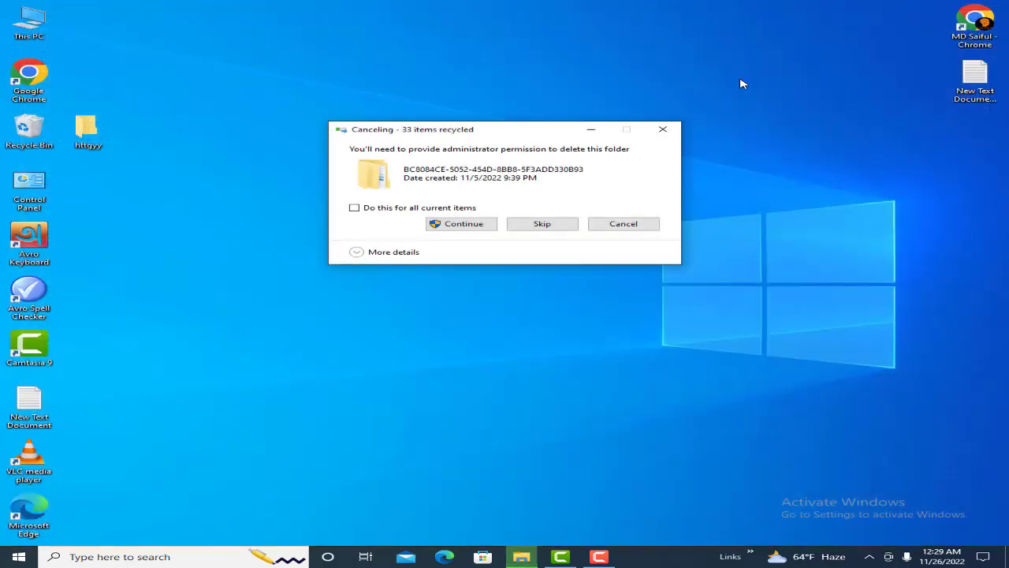
click(662, 129)
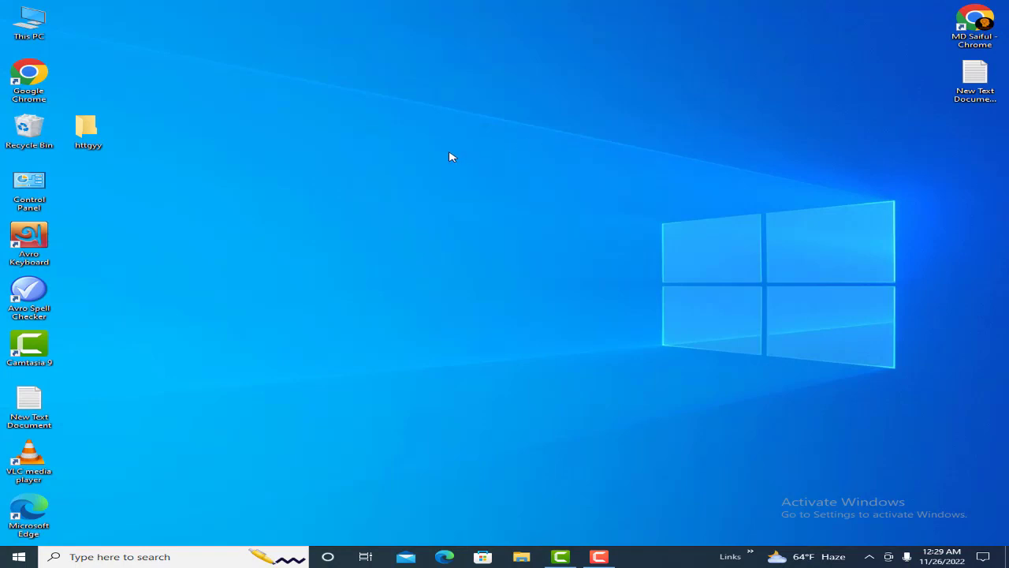
Open the Windows Prefetch folder by running prefetch from the Run dialog and grant permanent access to it.
key(super+r)
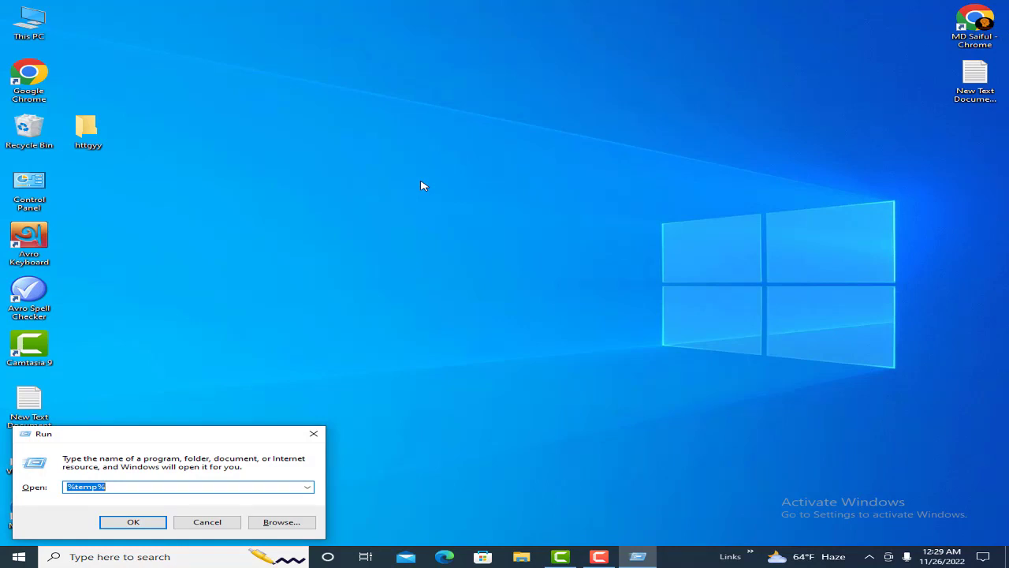
text(pre)
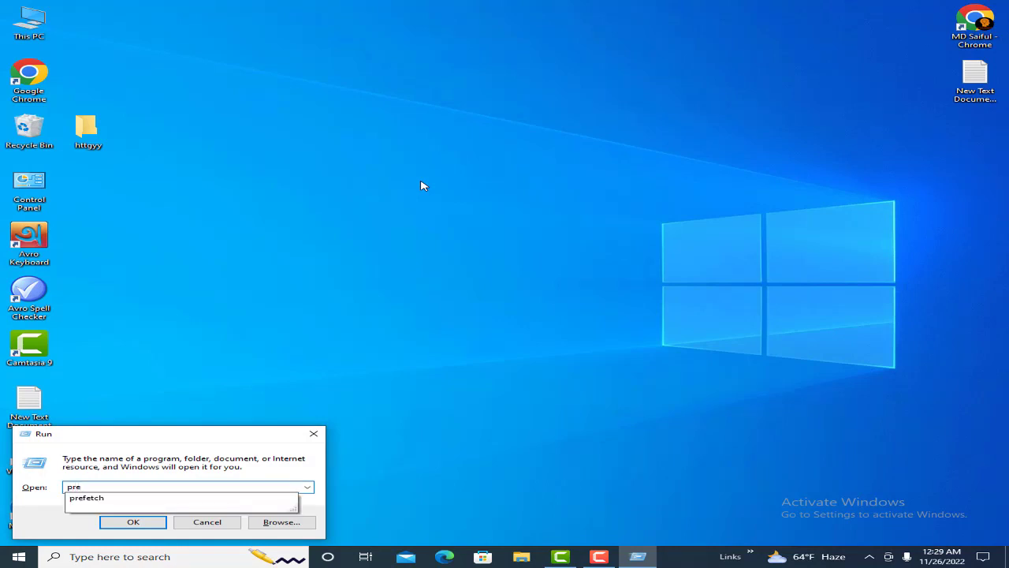
text(fetch)
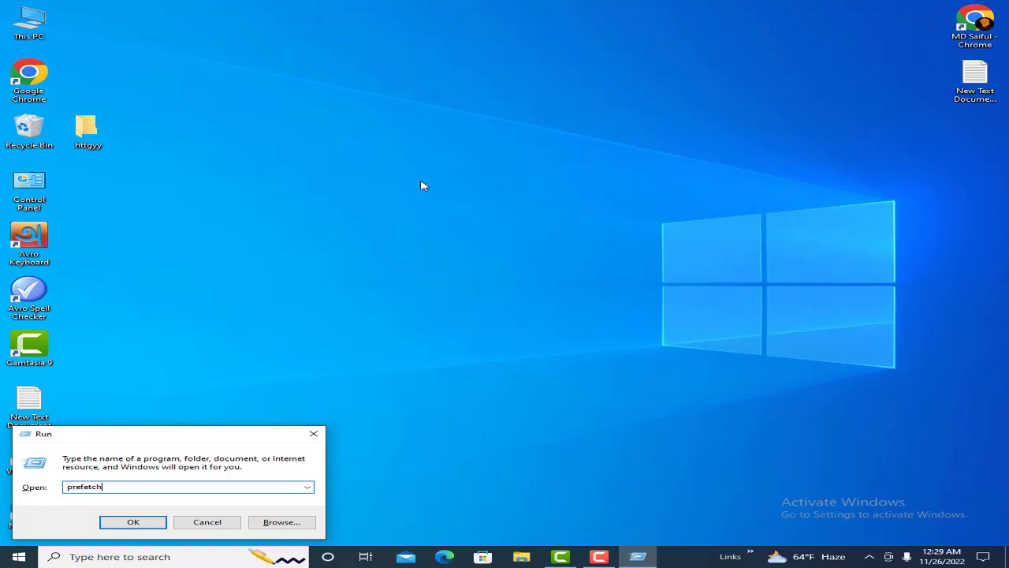
click(134, 522)
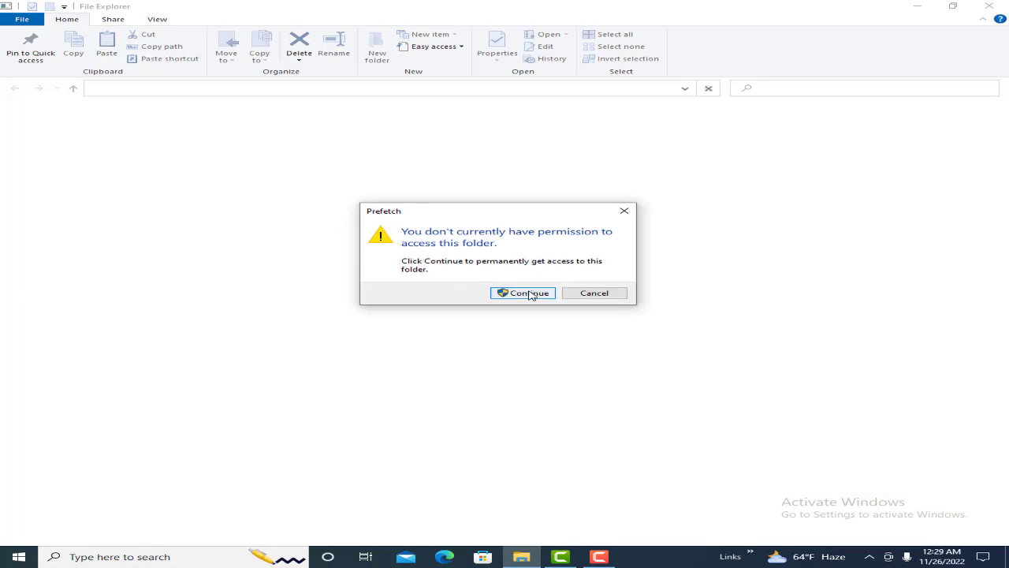
click(528, 293)
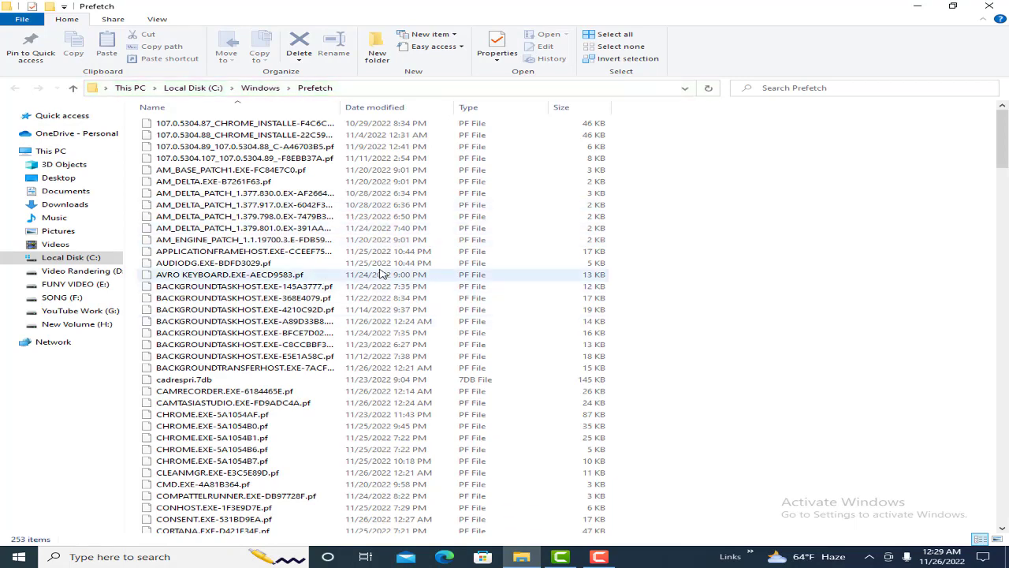
Move all files in the Prefetch folder to the Recycle Bin, cancel deletion of the in-use file and close the folder.
key(ctrl+a)
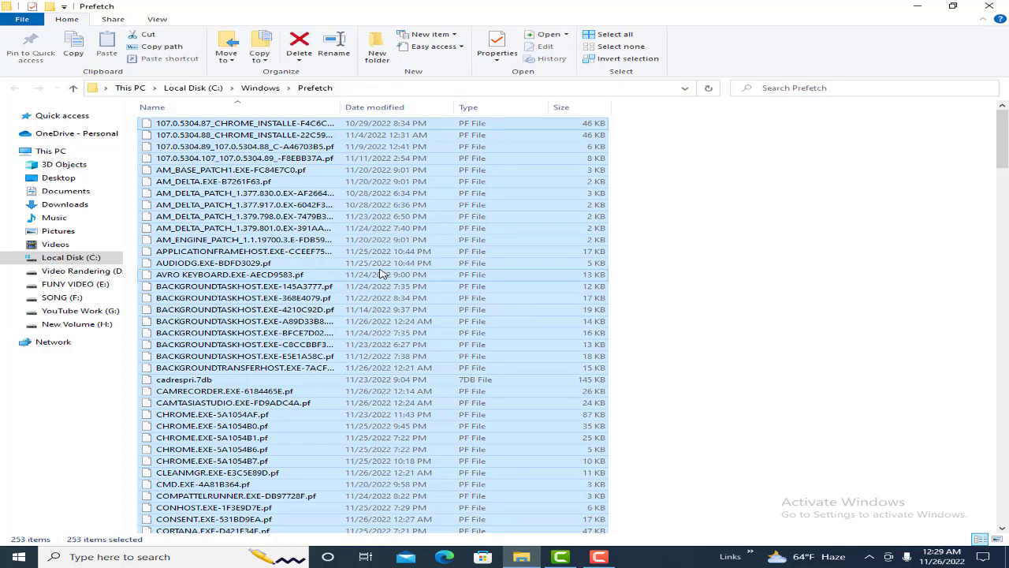
right_click(344, 228)
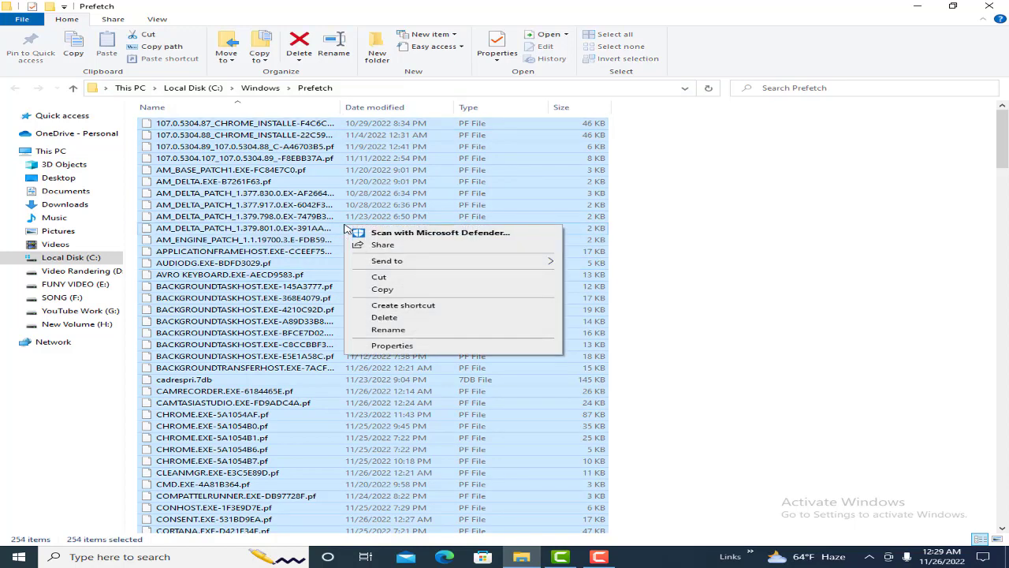
click(396, 322)
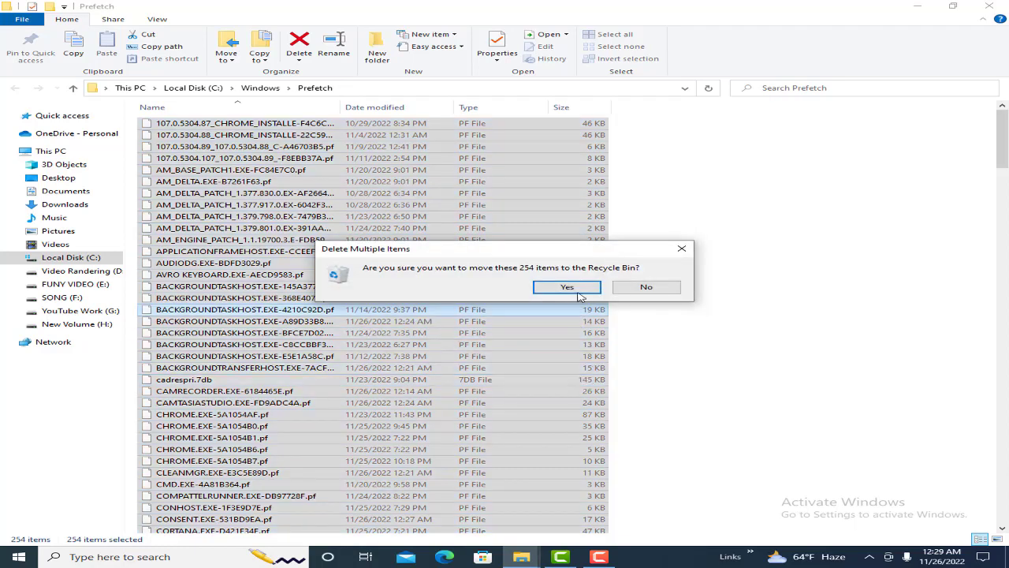
click(580, 293)
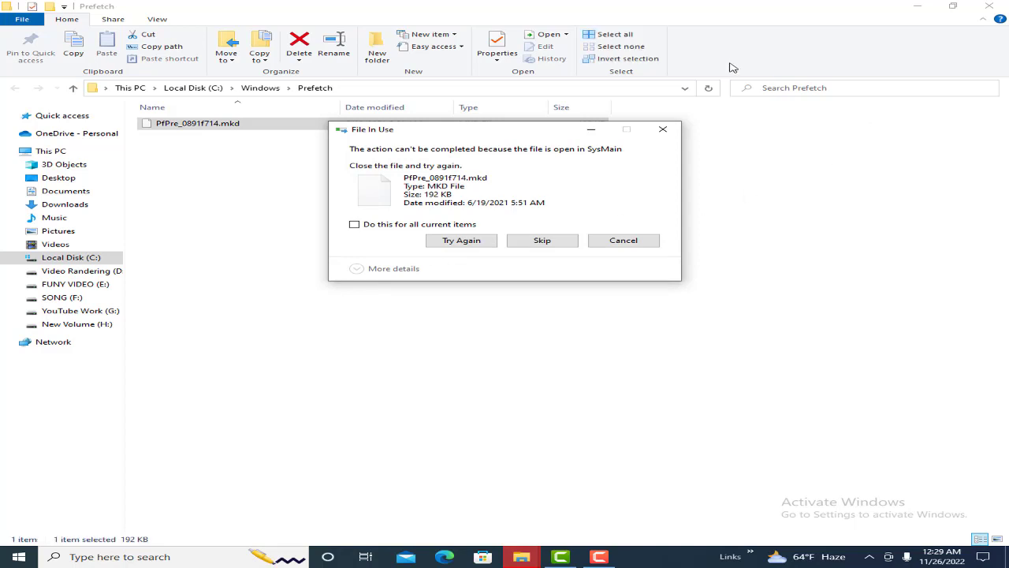
click(662, 129)
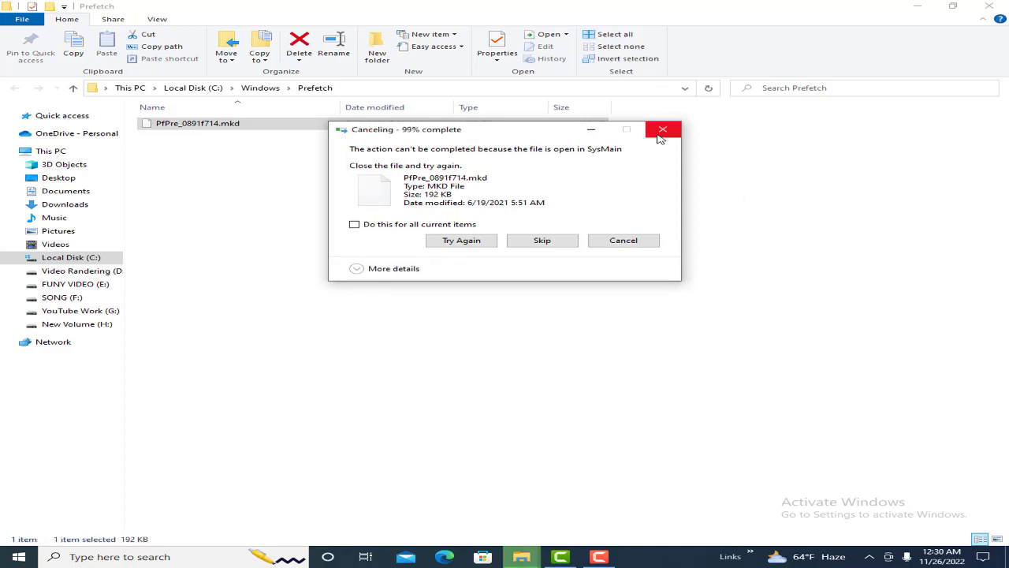
click(1003, 5)
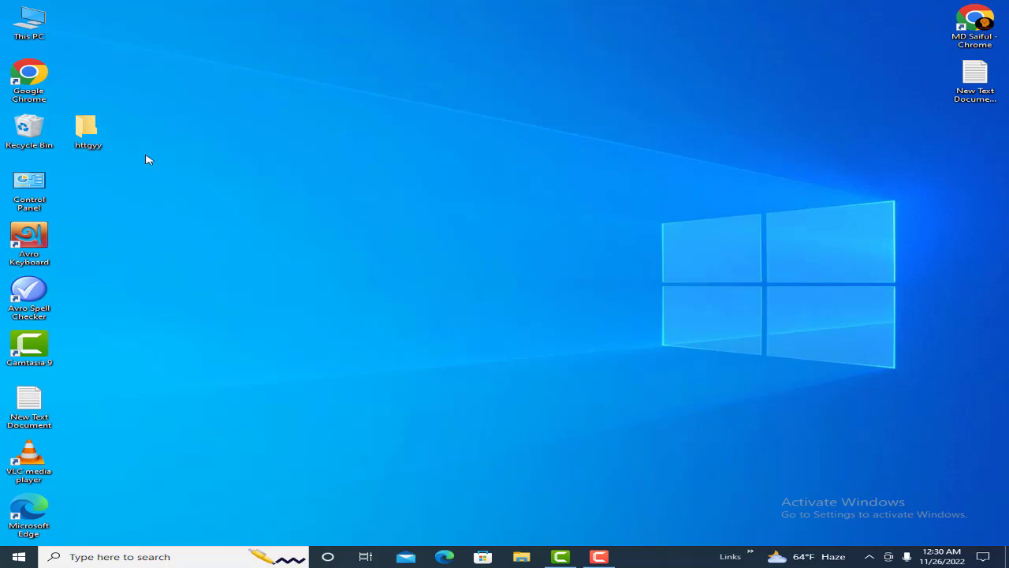
Open the Recent items folder by running recent from the Run dialog.
key(super+r)
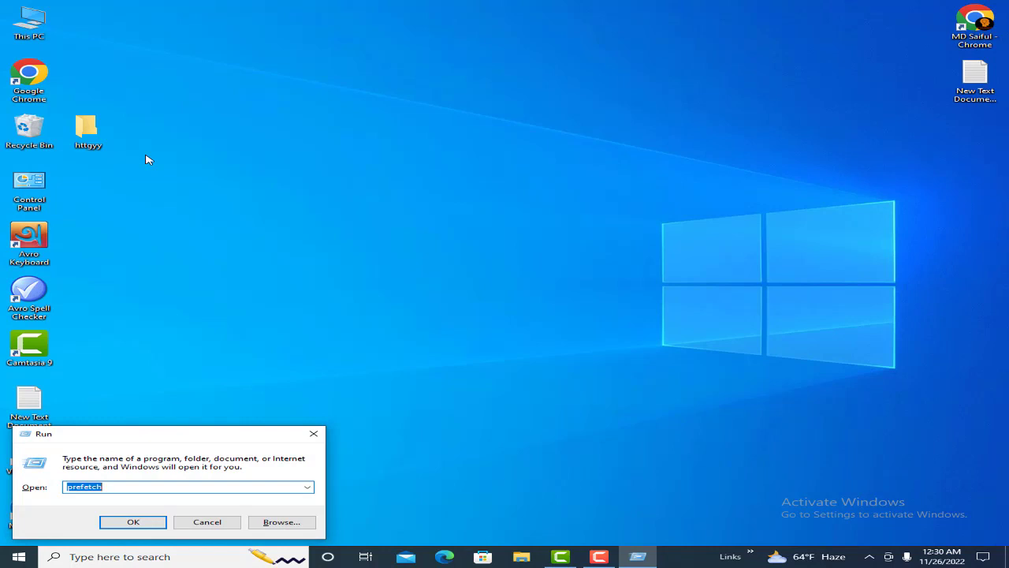
text(resent)
key(Return)
key(Return)
text(r)
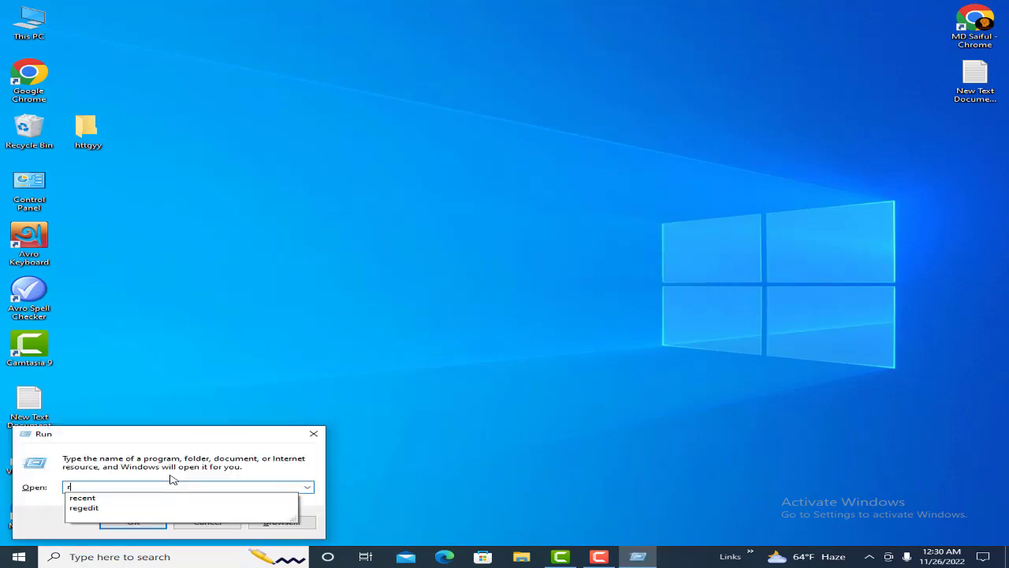
text(ecent)
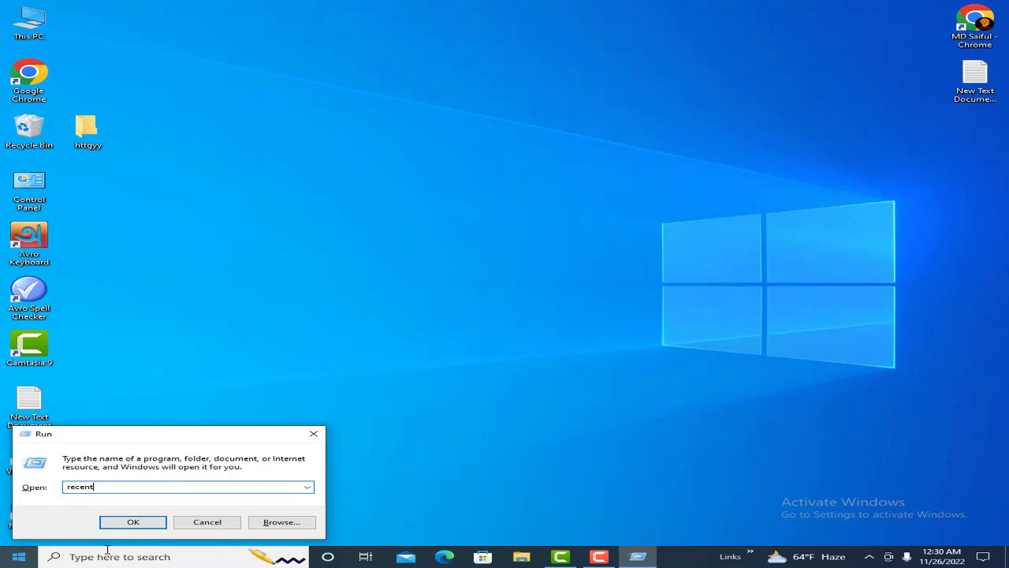
click(140, 524)
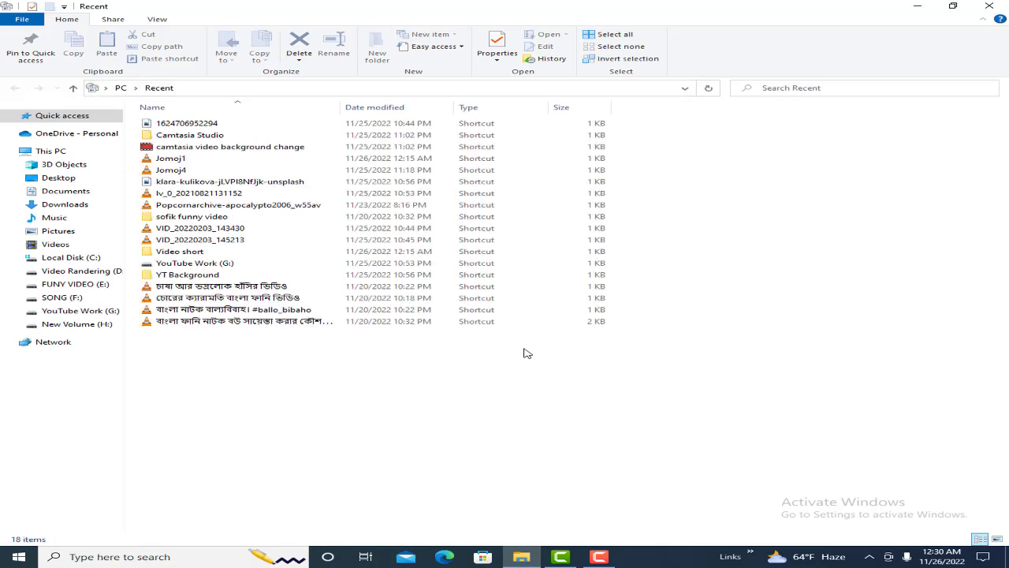
Delete all shortcuts in the Recent folder and close the folder.
key(ctrl+a)
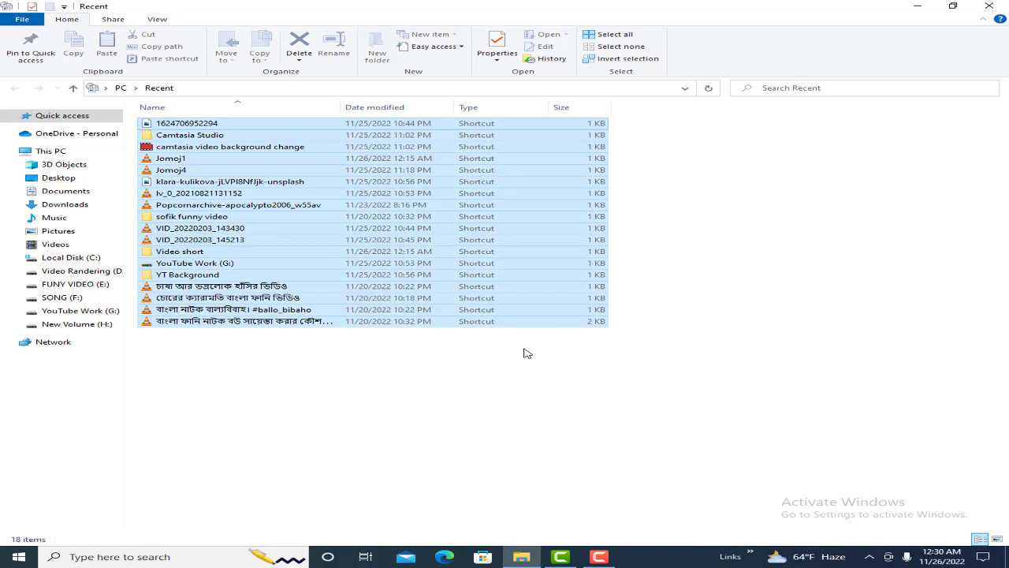
right_click(272, 215)
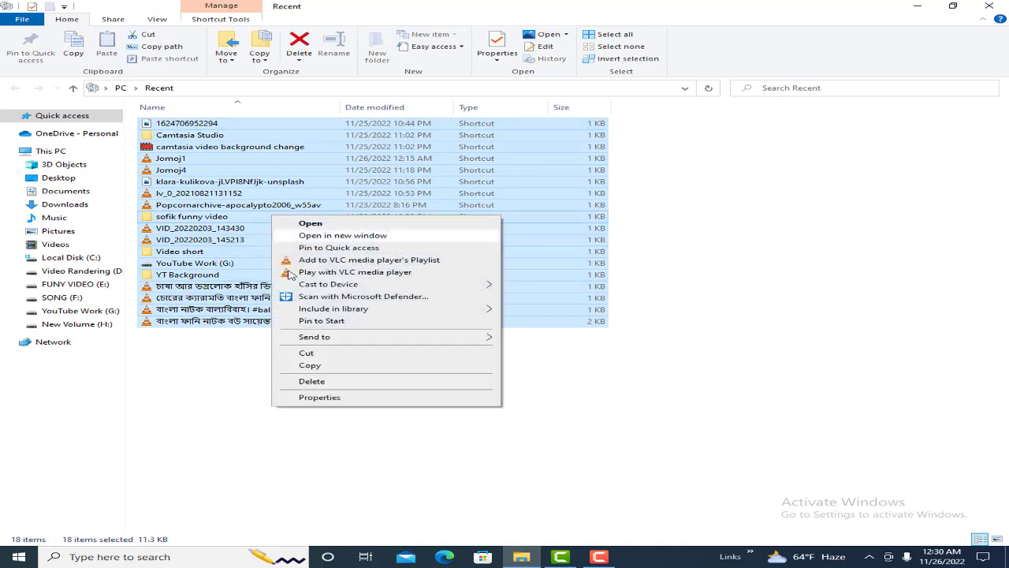
click(323, 381)
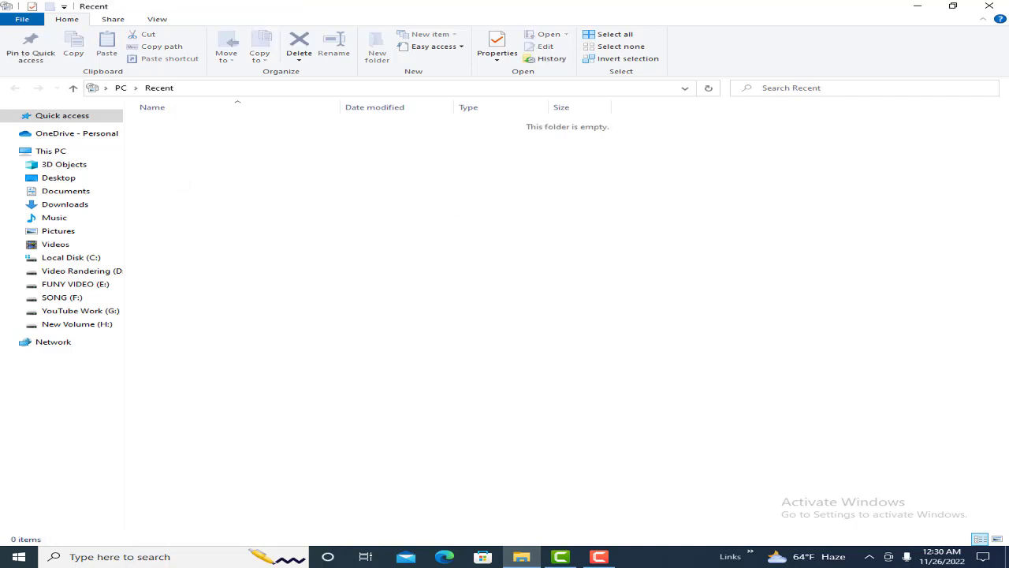
click(989, 6)
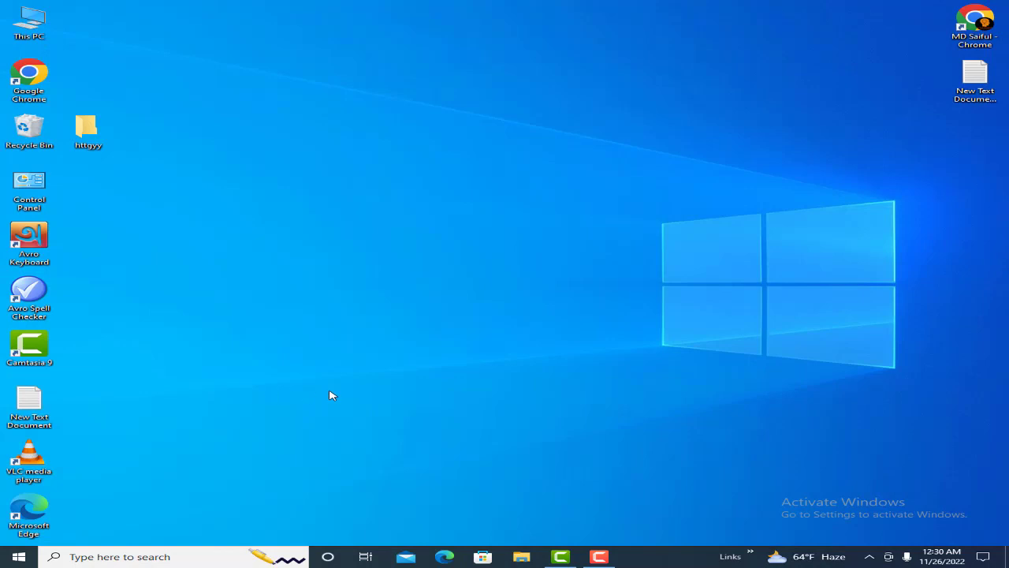
Launch Disk Cleanup by running cleanmgr.exe from the Run dialog and choose drive C: for cleaning.
key(super+r)
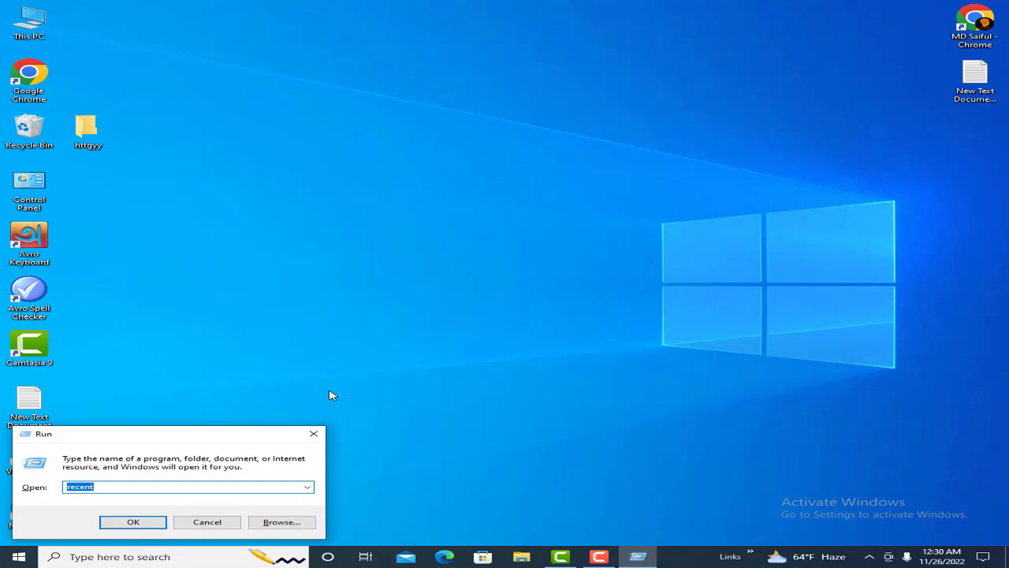
text(clean)
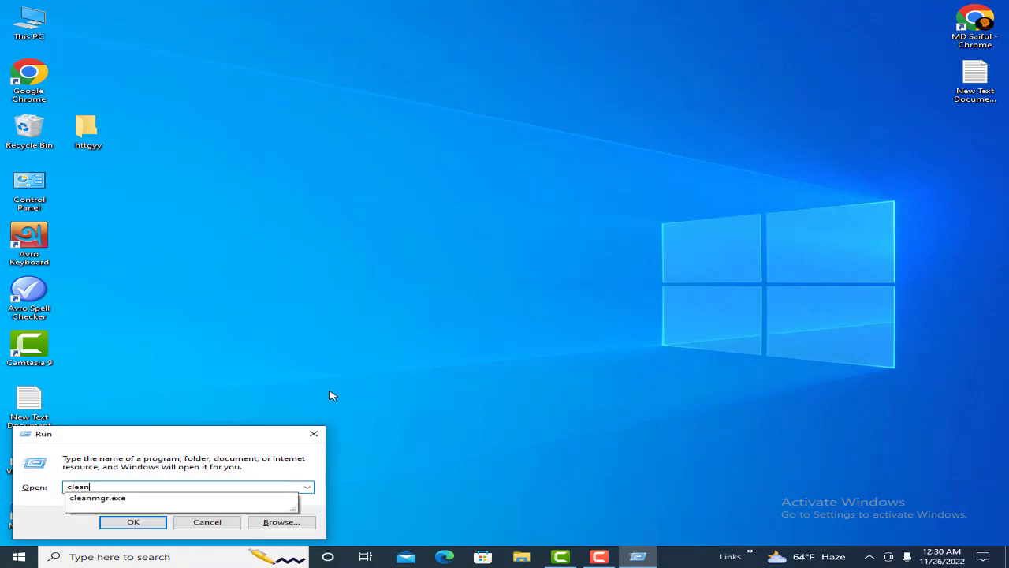
text(mgr.exe)
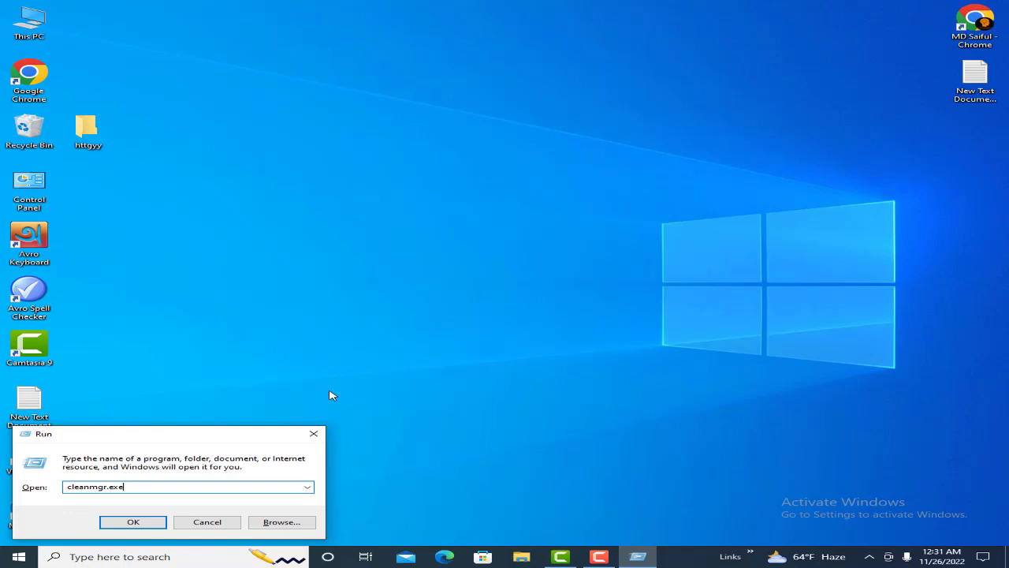
key(Return)
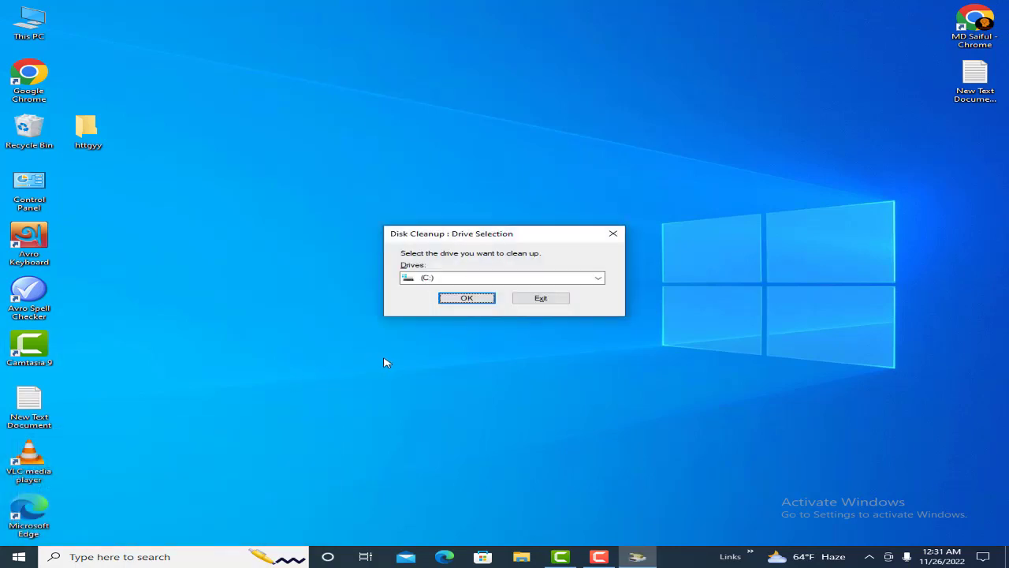
click(468, 298)
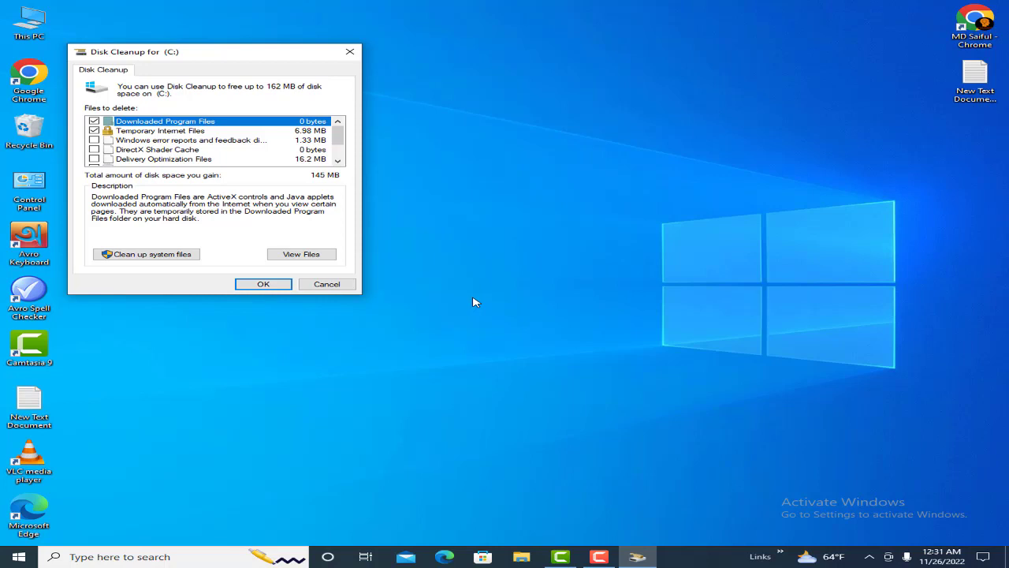
Extend the cleanup of drive C: to system files and permanently delete the preselected file categories.
click(169, 254)
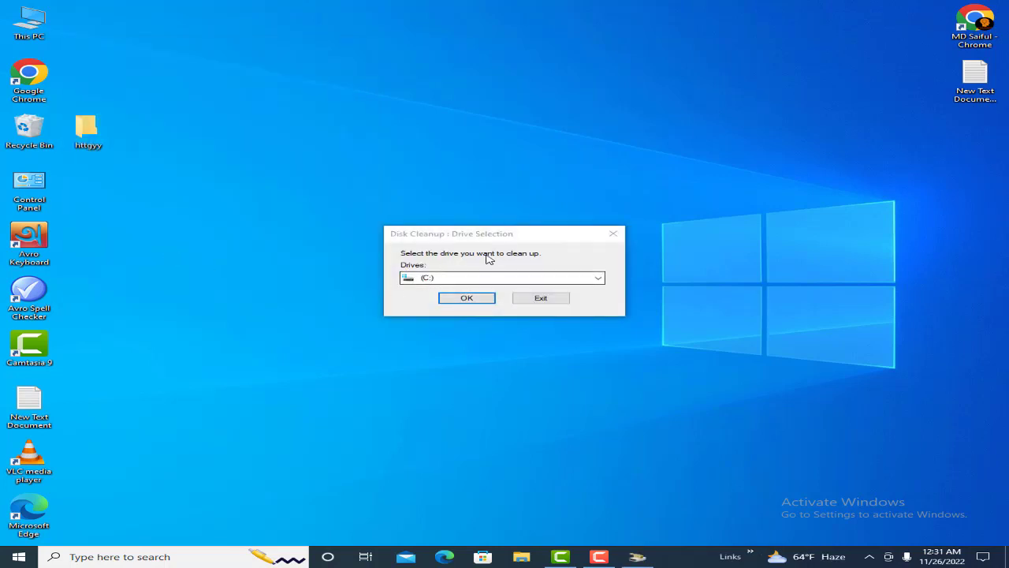
click(464, 298)
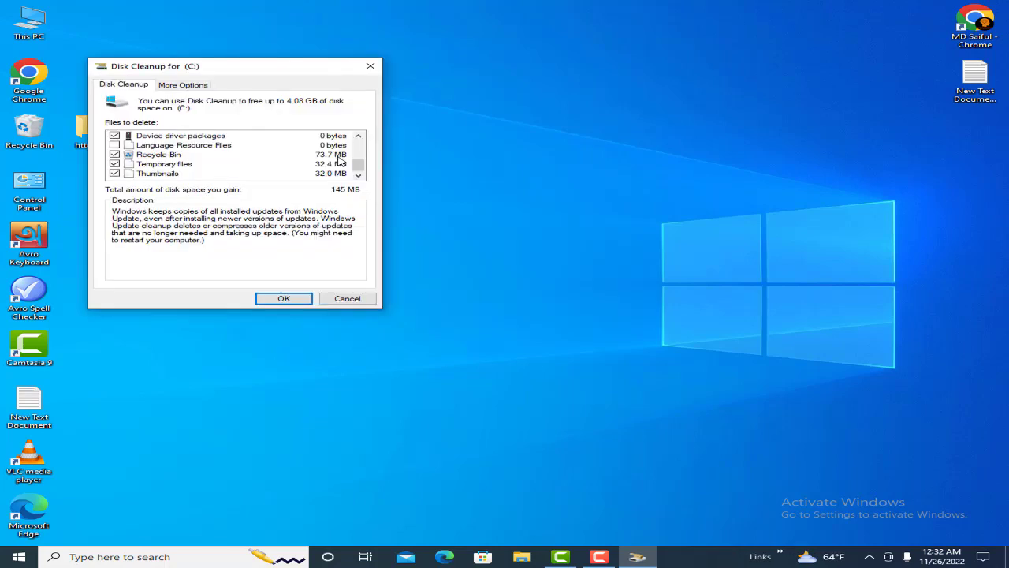
click(284, 300)
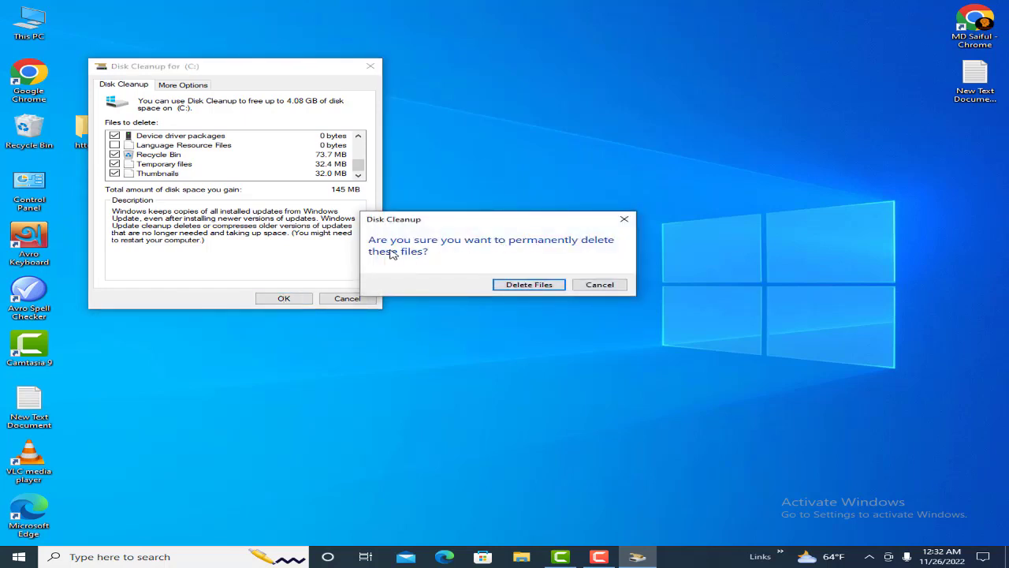
click(518, 286)
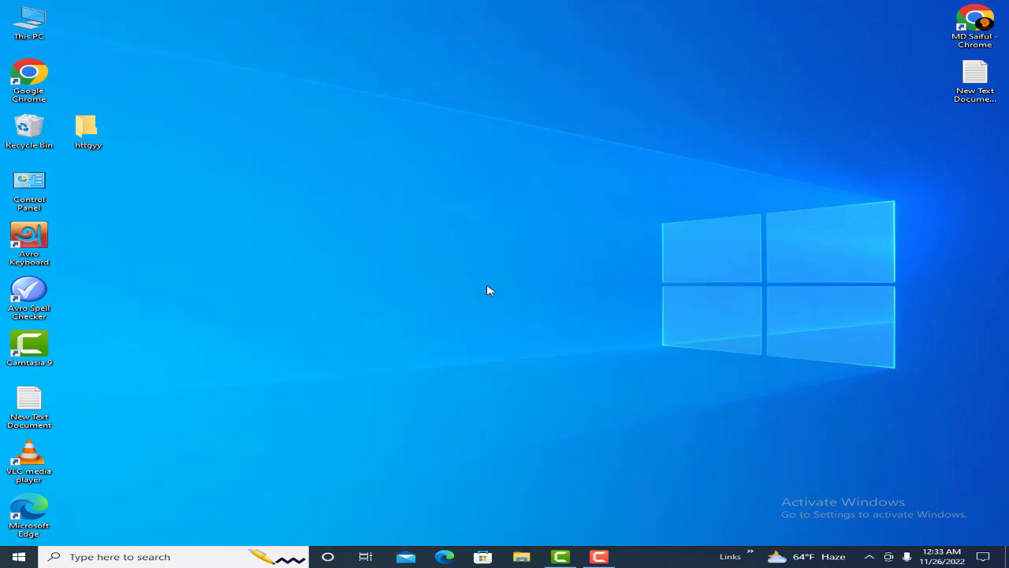
Run the tree command three times from the Run dialog.
key(super+r)
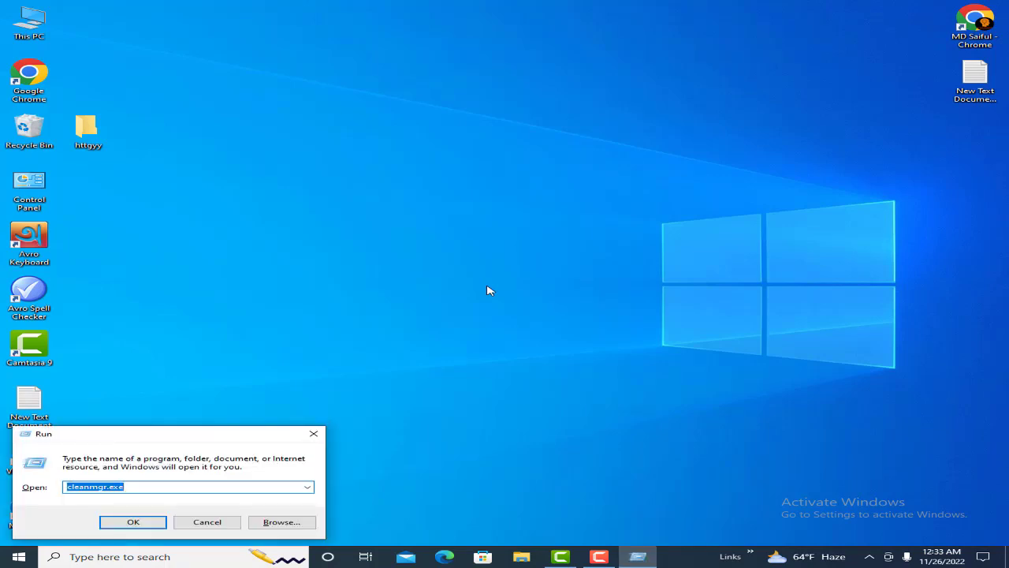
text(tree)
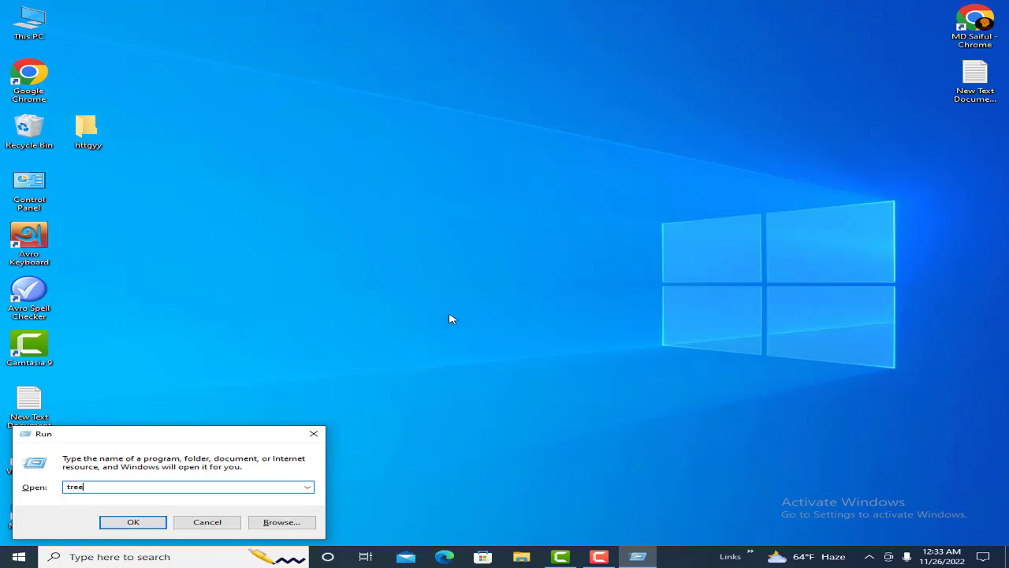
click(133, 522)
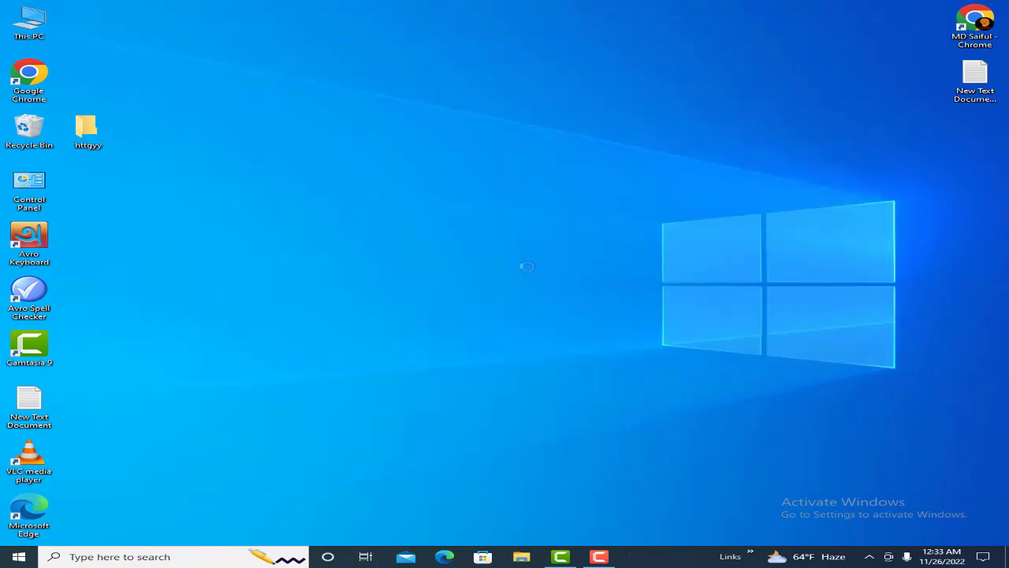
key(super+r)
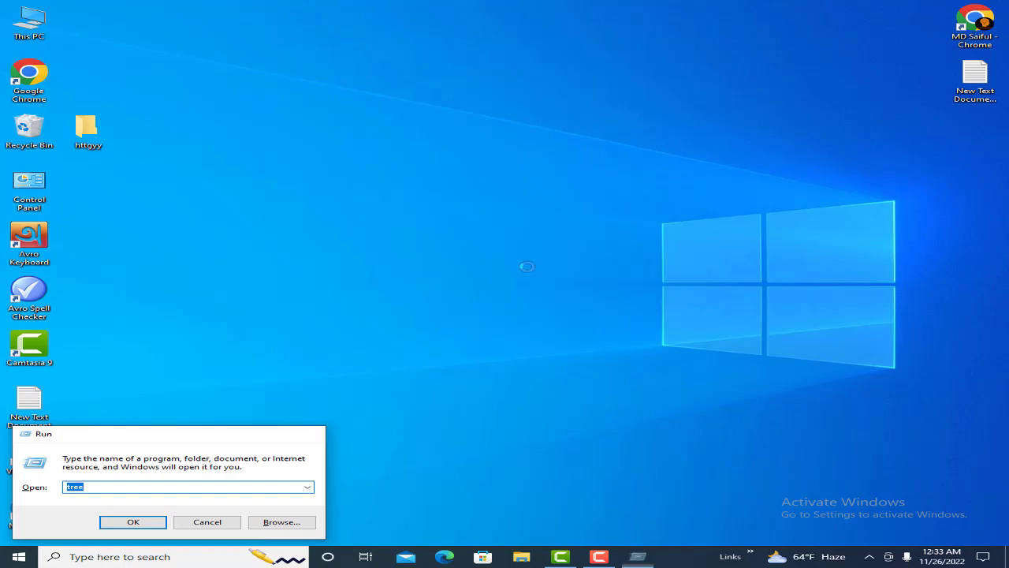
key(Return)
key(super+r)
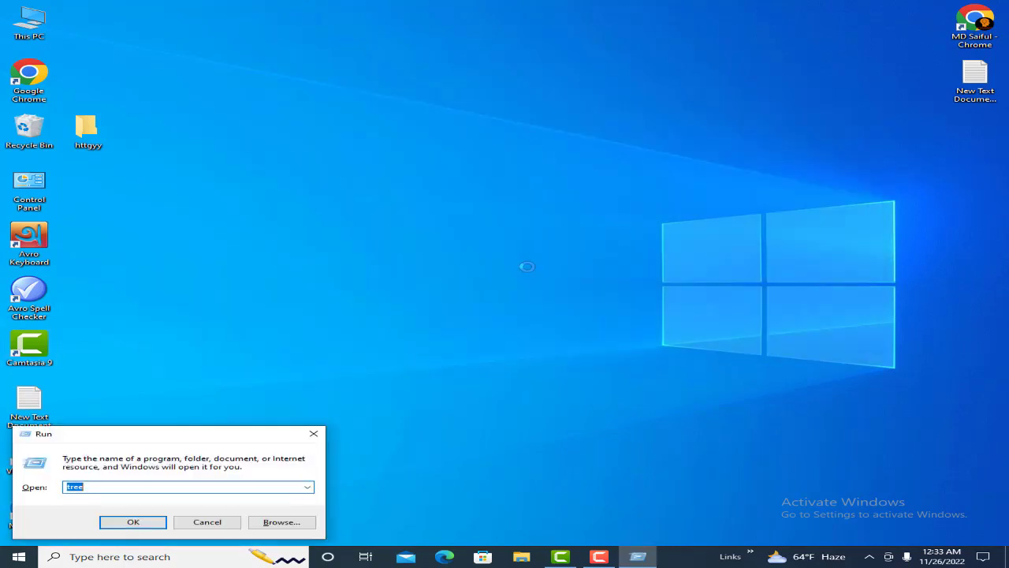
key(Return)
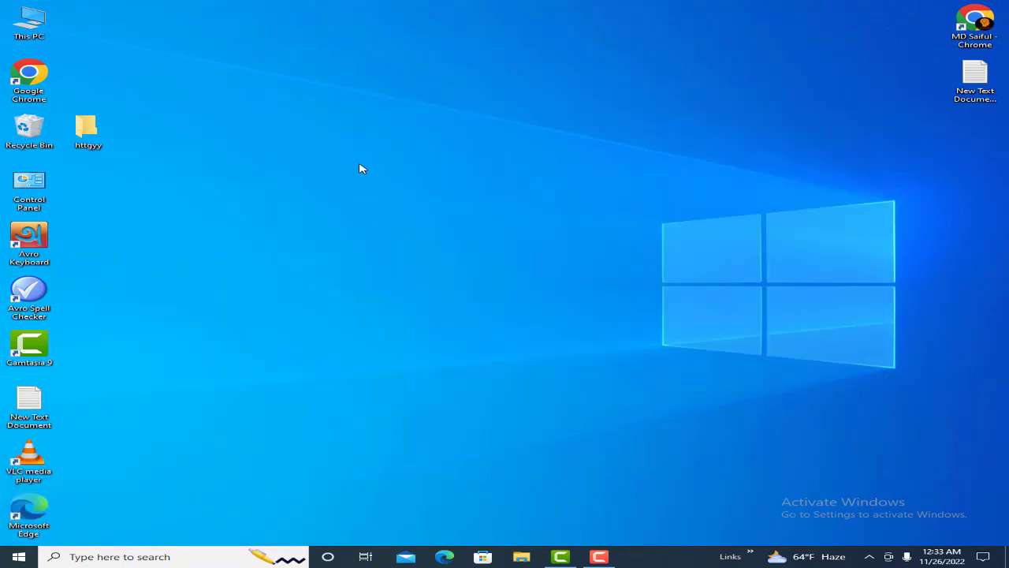
right_click(359, 165)
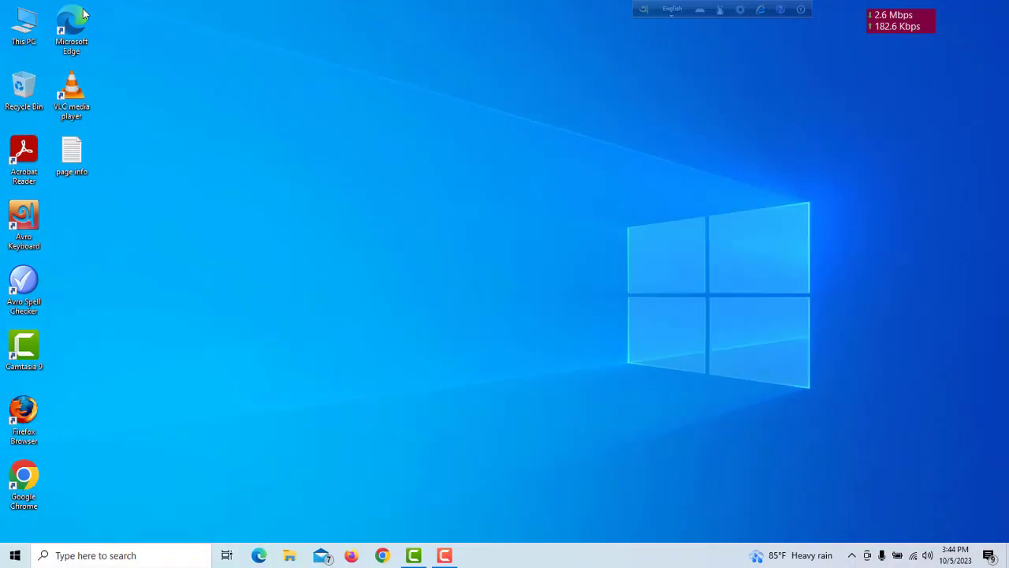
Open Disk Cleanup from the properties of Local Disk (C:) in This PC and extend it to system files.
double_click(24, 31)
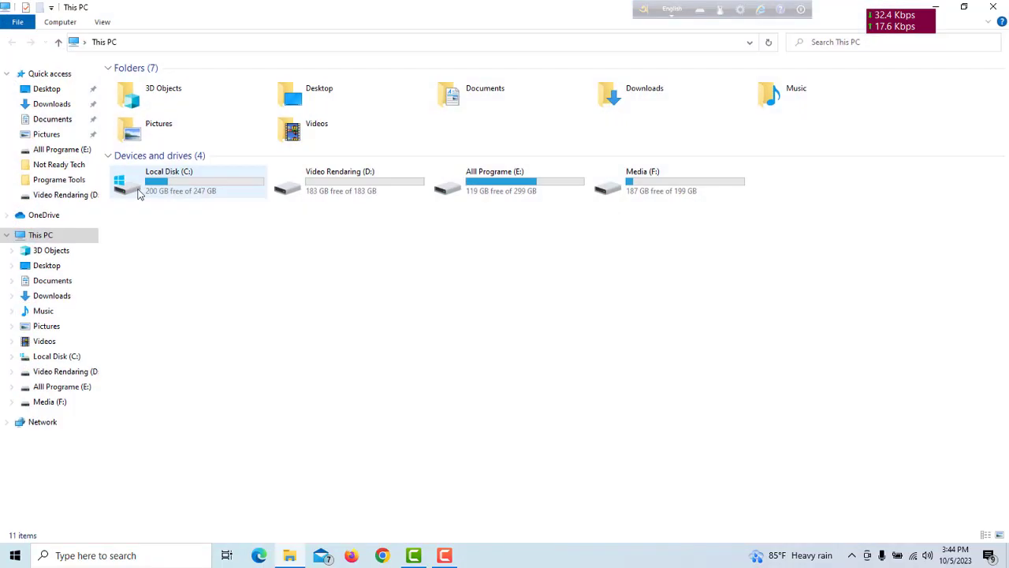
click(163, 197)
right_click(165, 198)
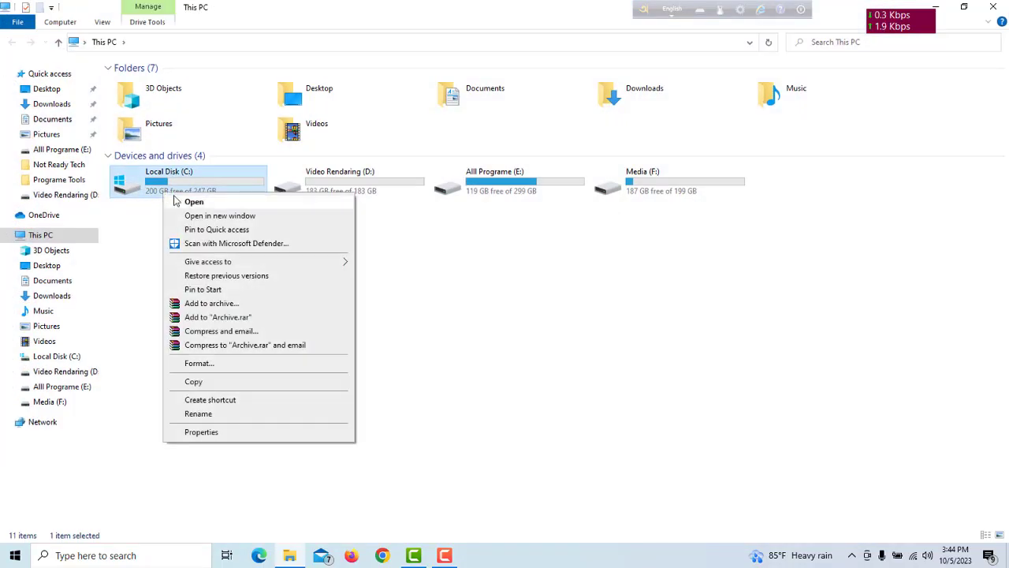
click(201, 432)
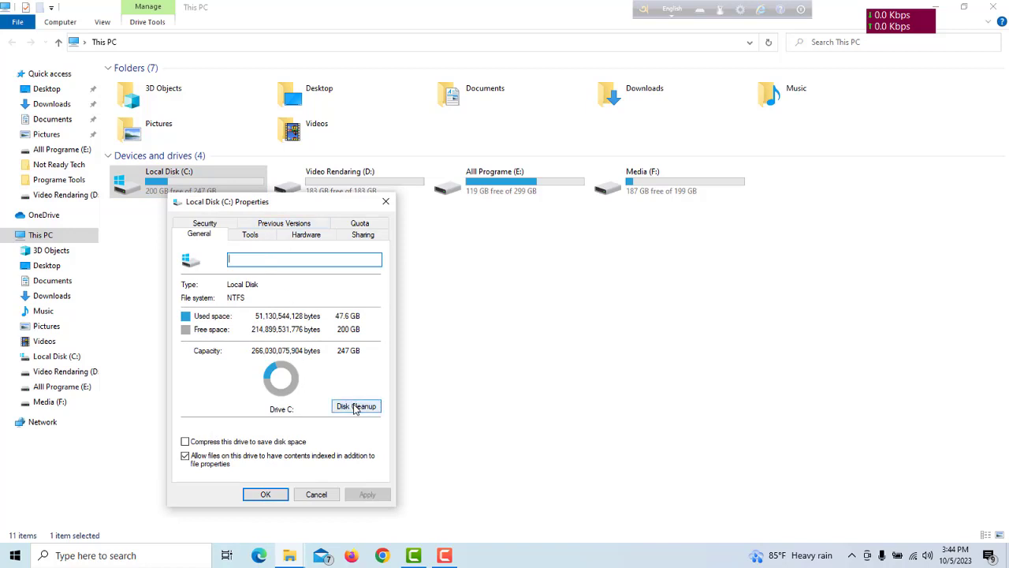
click(354, 406)
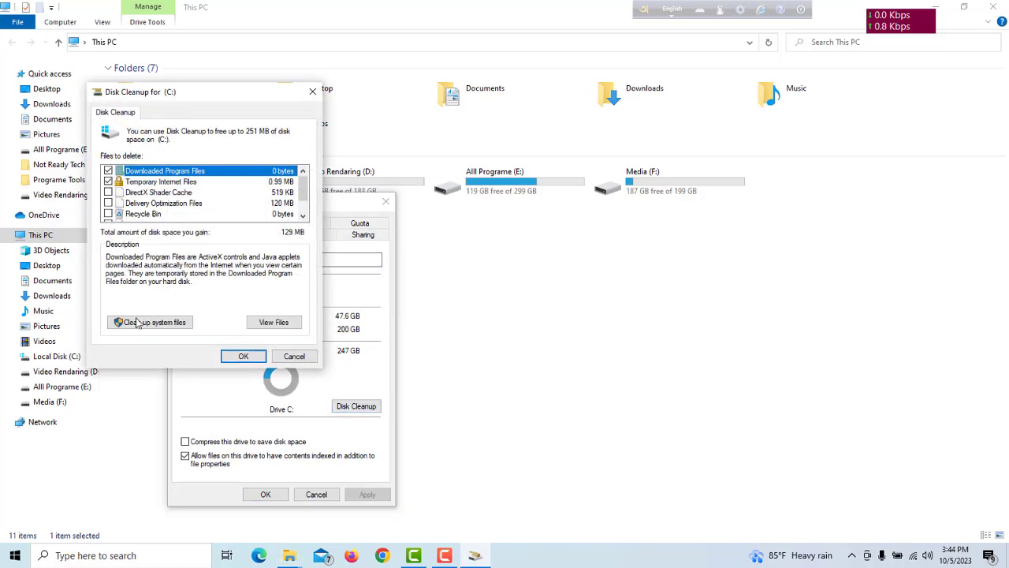
click(161, 323)
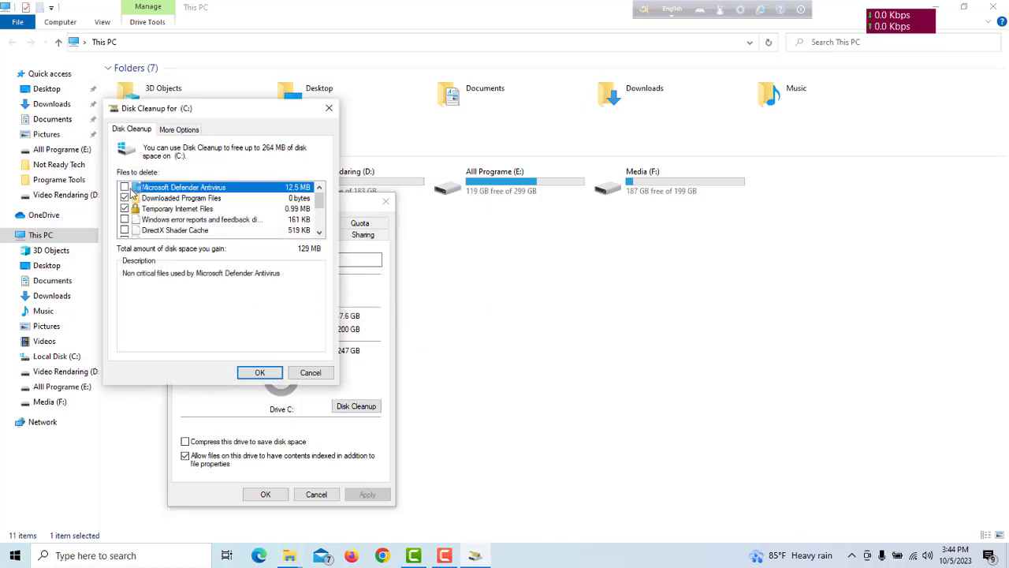
Permanently delete the preselected Disk Cleanup categories, including Thumbnails, from drive C: and close the Local Disk (C:) properties.
scroll(166, 205, down, 3)
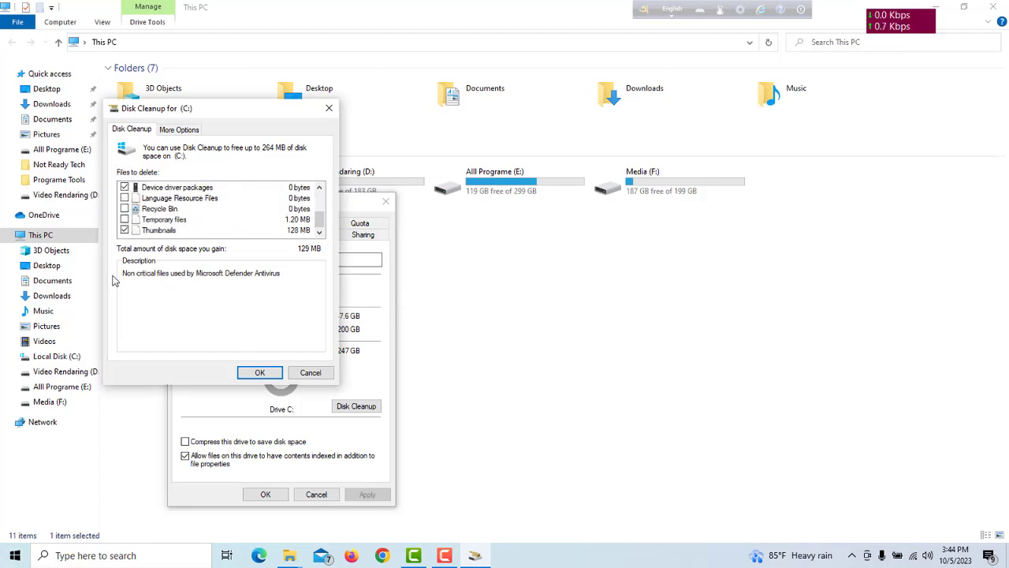
click(262, 373)
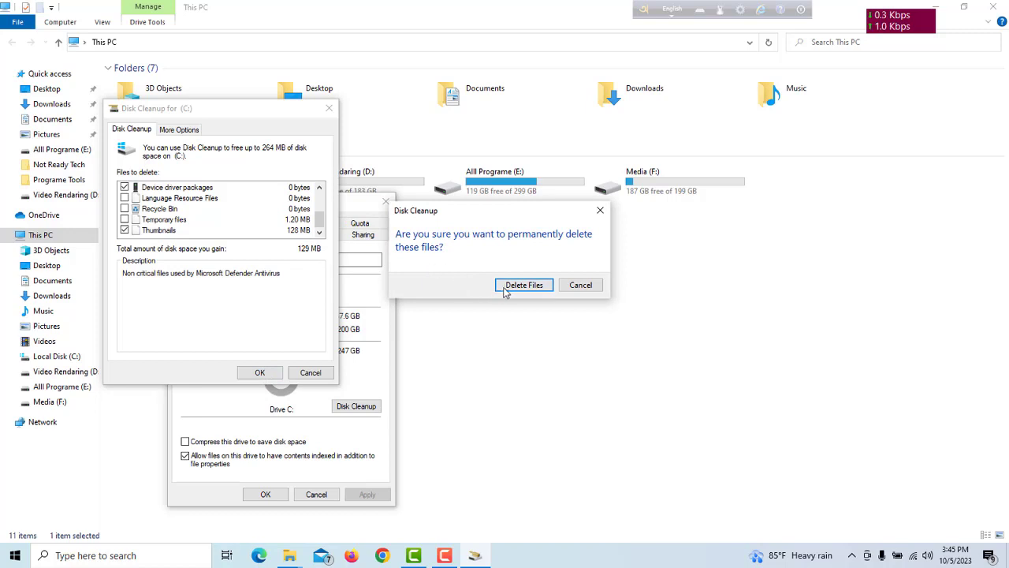
click(535, 291)
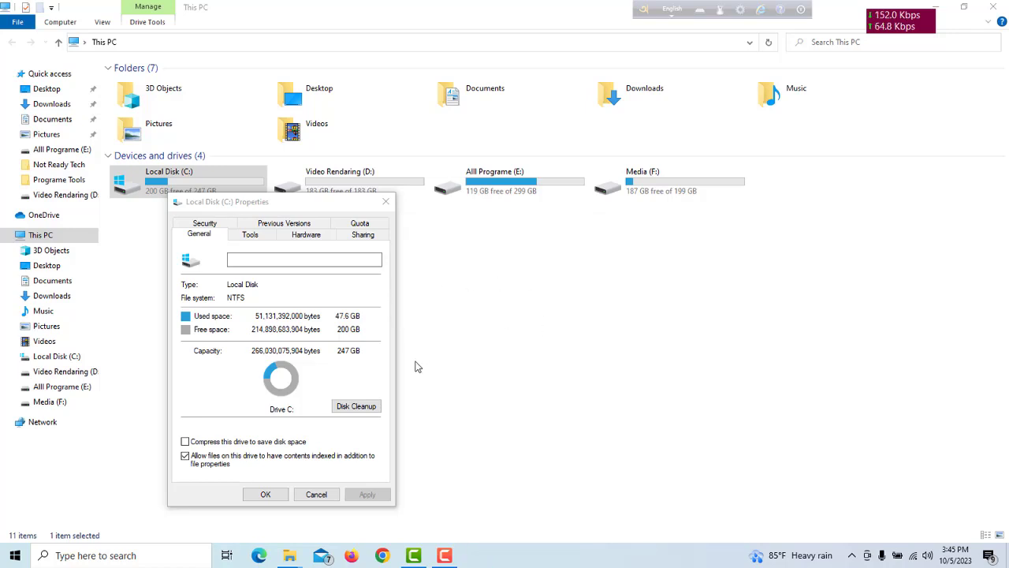
click(266, 494)
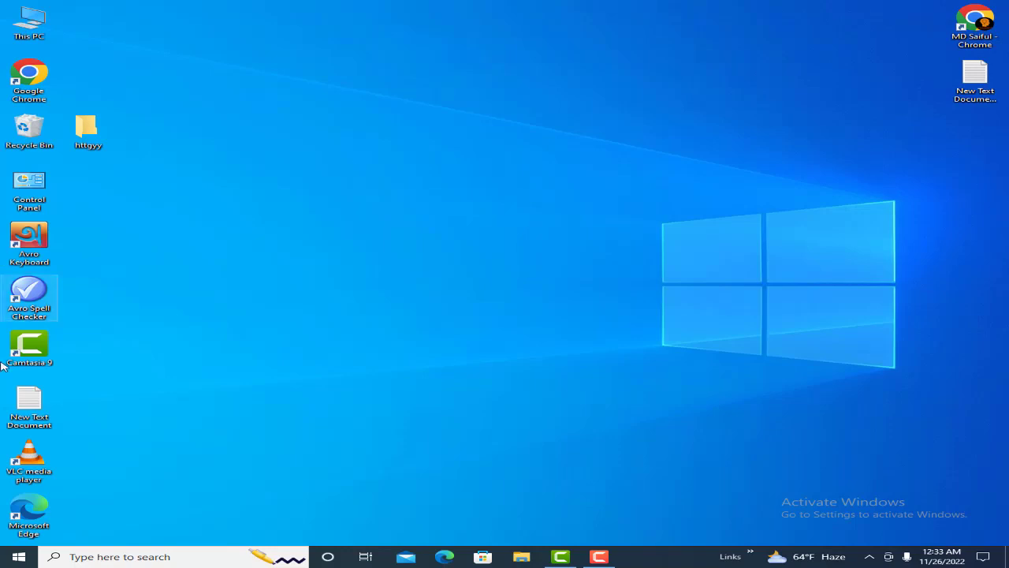
click(24, 561)
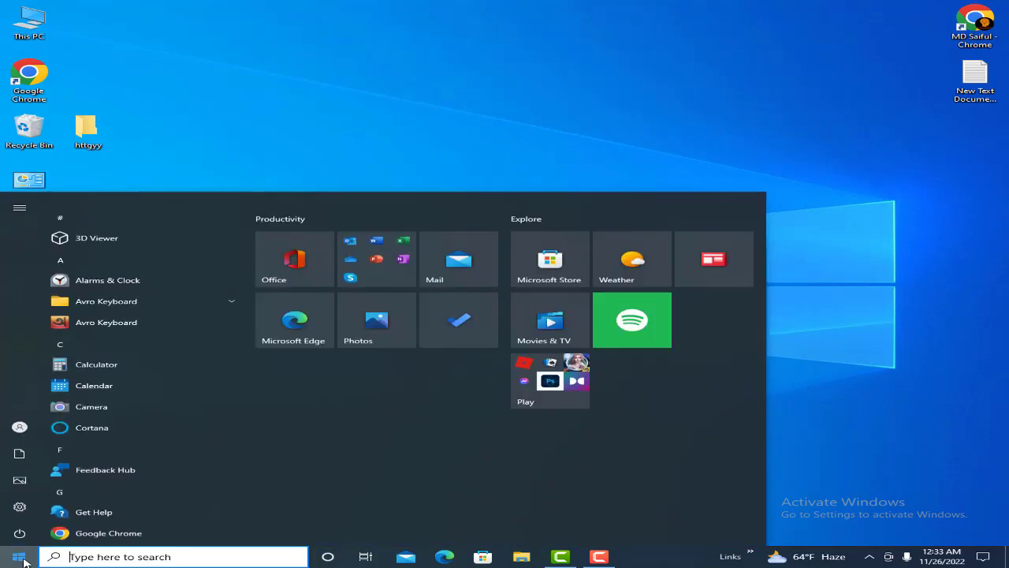
click(19, 532)
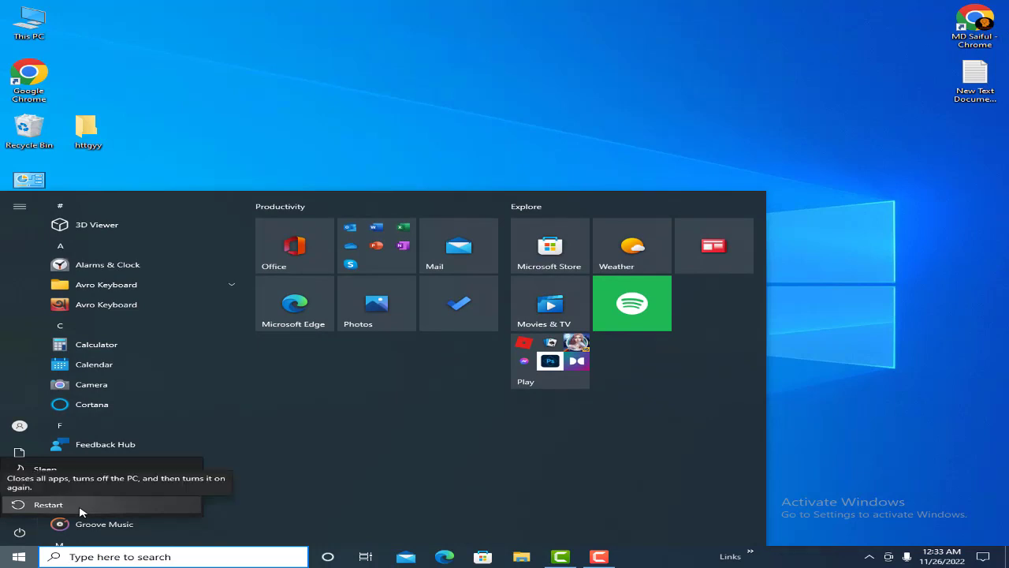
key(Escape)
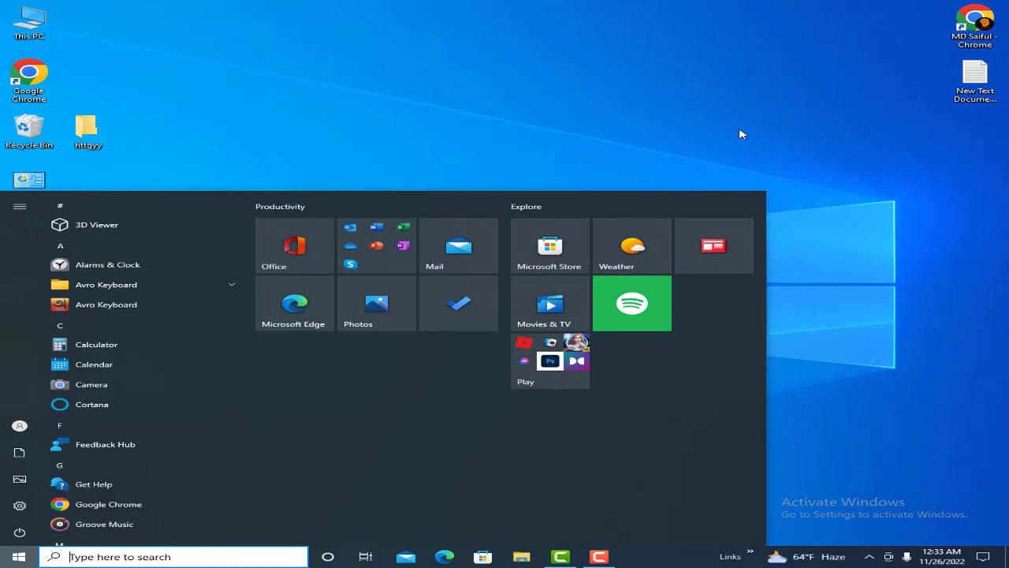
click(548, 153)
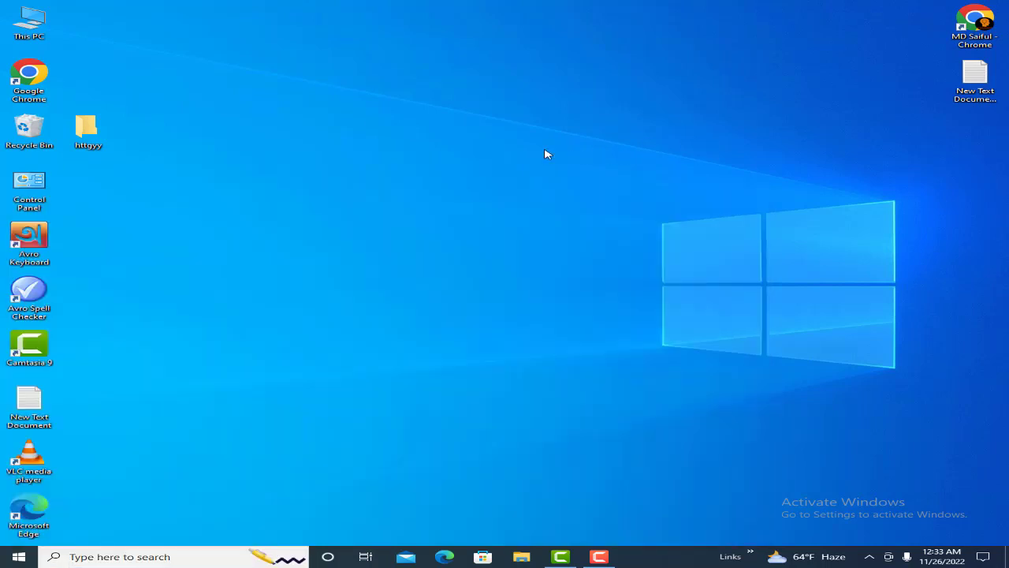